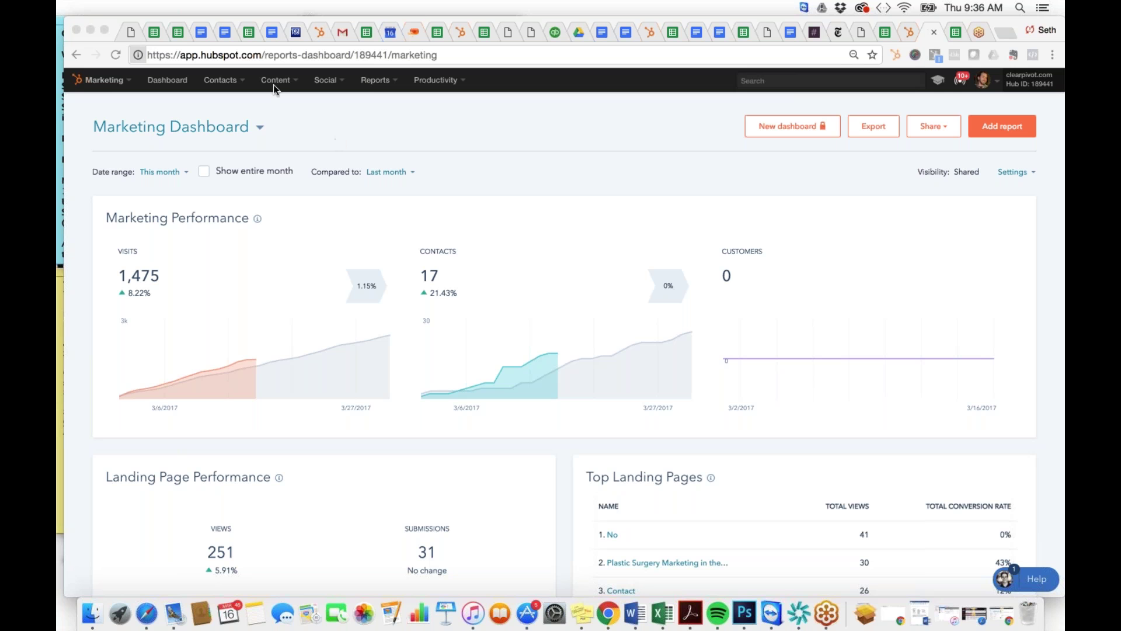
Step: Bring the Chrome window with HubSpot's Marketing Dashboard into focus
left_click(288, 85)
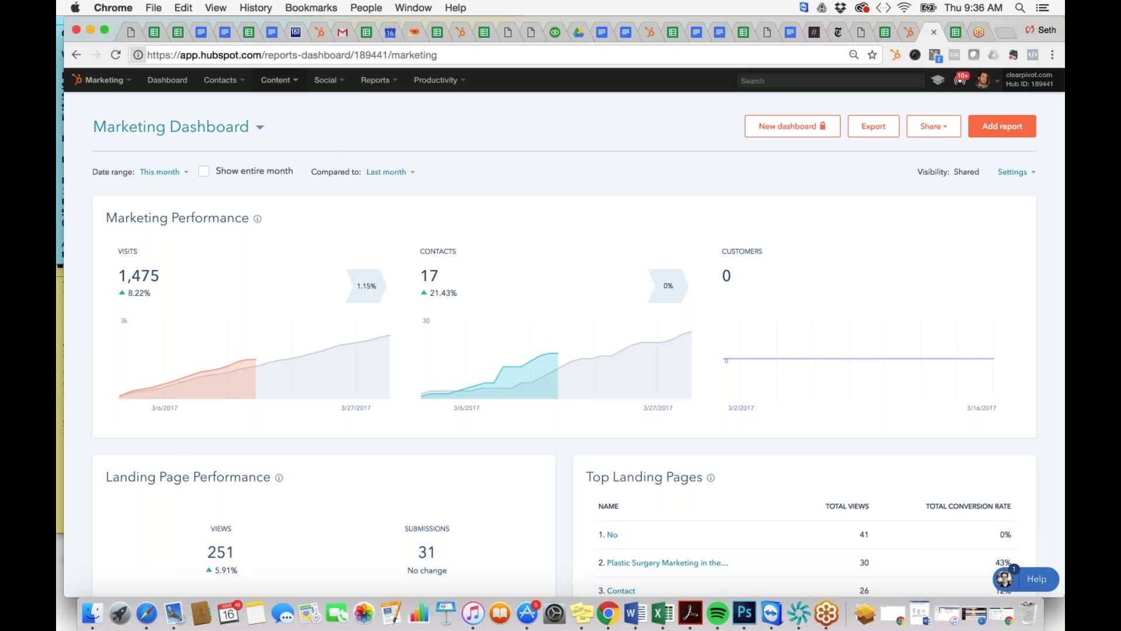
left_click(283, 87)
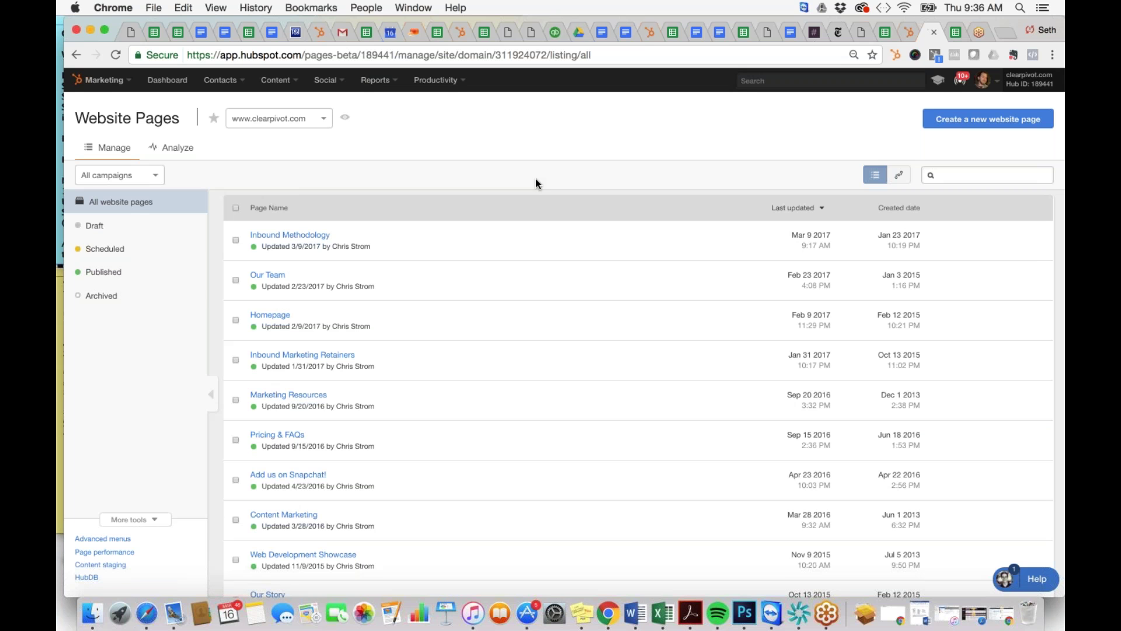
Step: Start a new website page and pick the Standard Page template from the gallery
left_click(985, 124)
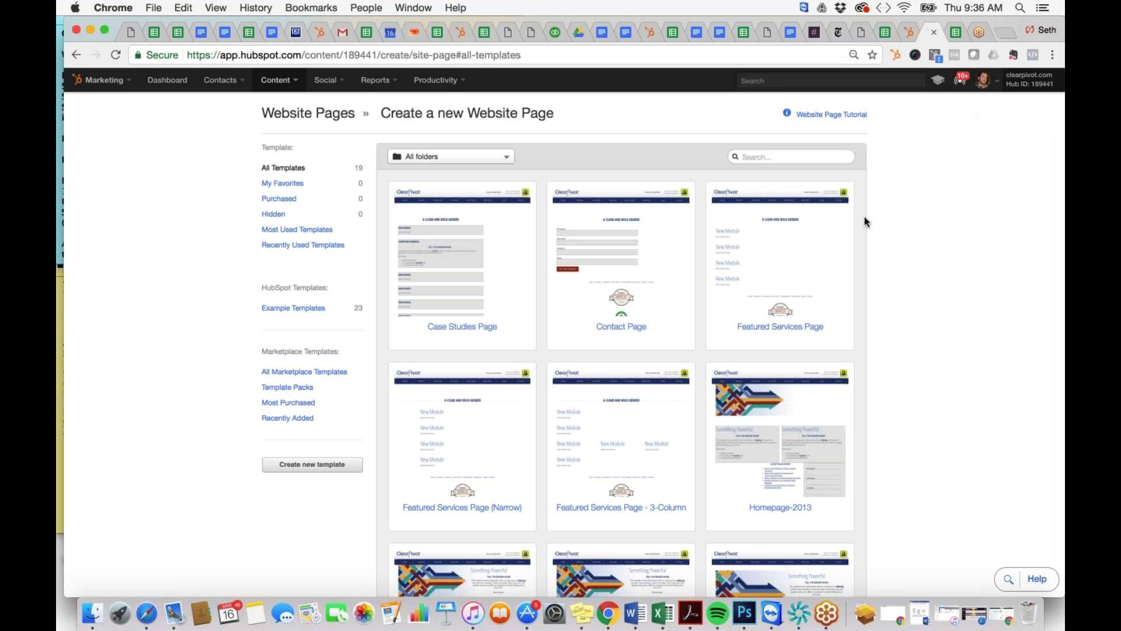
scroll(865, 217, "down", 3)
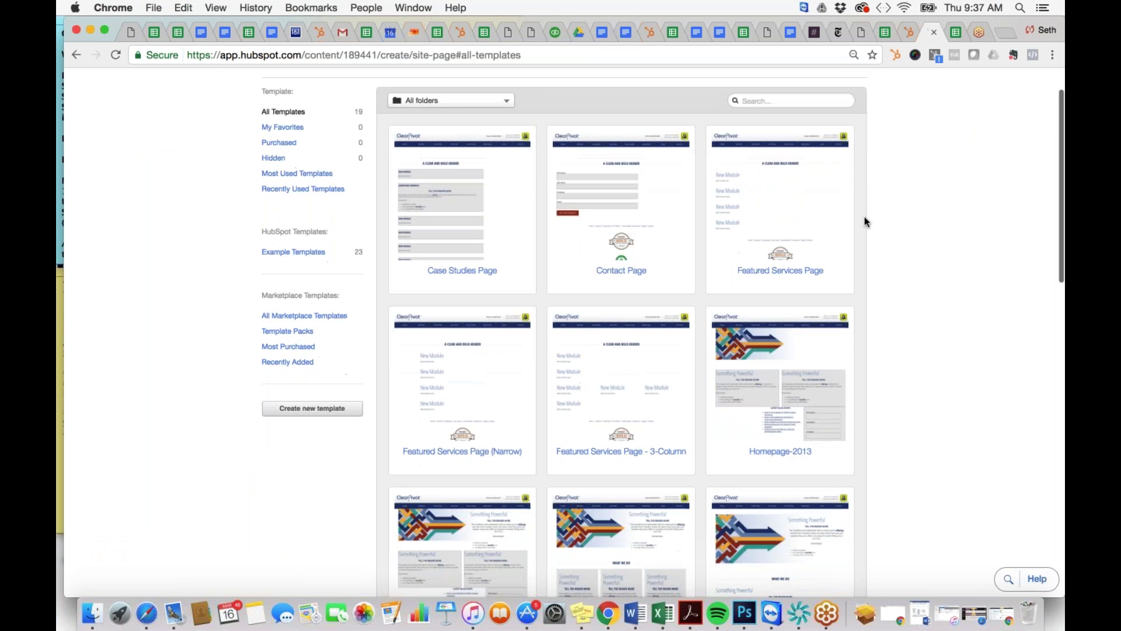
scroll(865, 221, "down", 5)
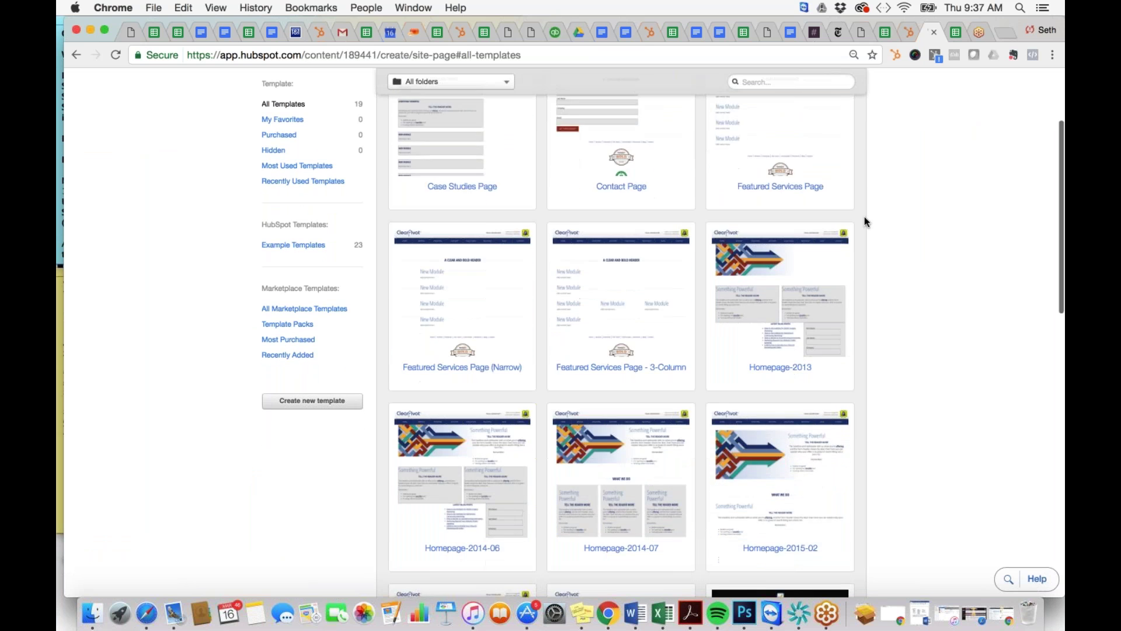
scroll(864, 221, "down", 6)
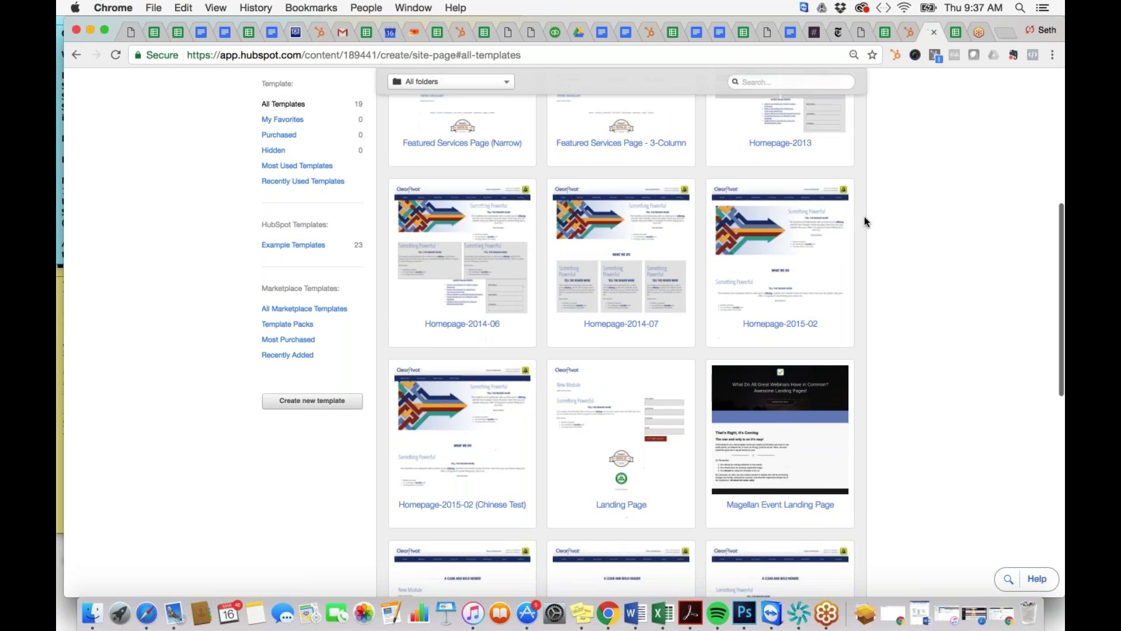
scroll(865, 221, "down", 5)
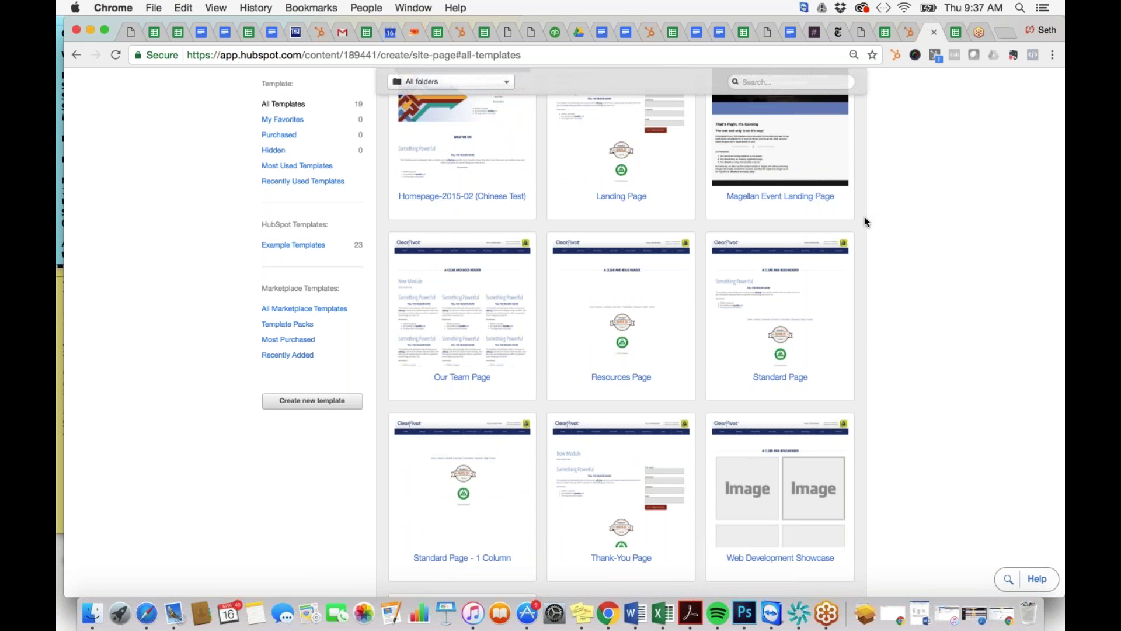
left_click(786, 282)
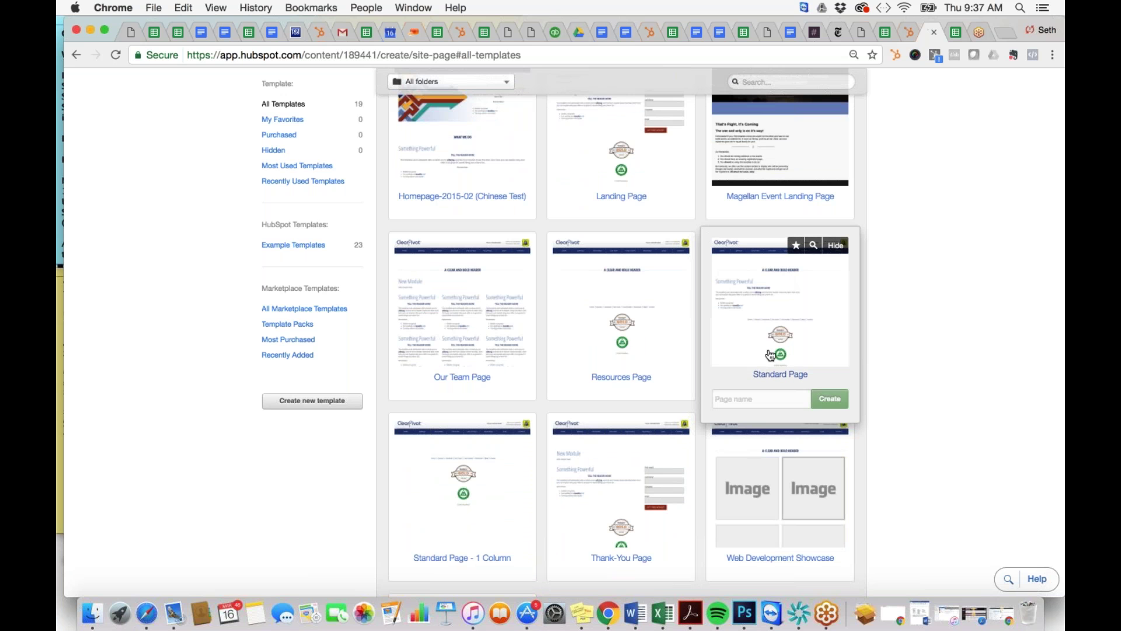
Step: Name the new Standard Page 'PPC Webpage' and create it
left_click(753, 402)
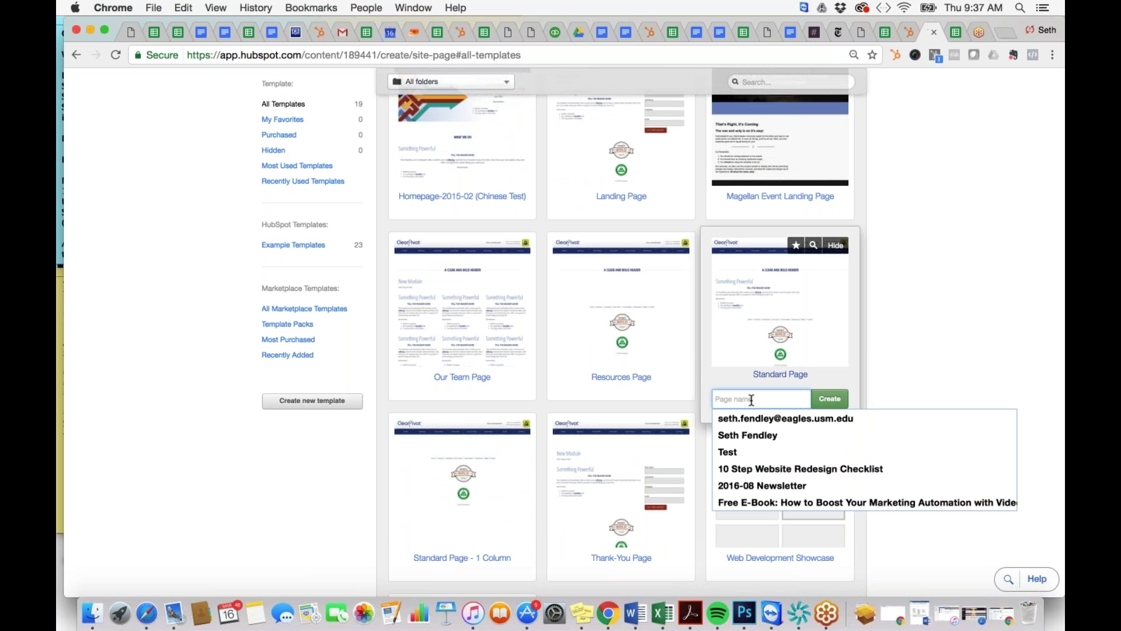
type("PP")
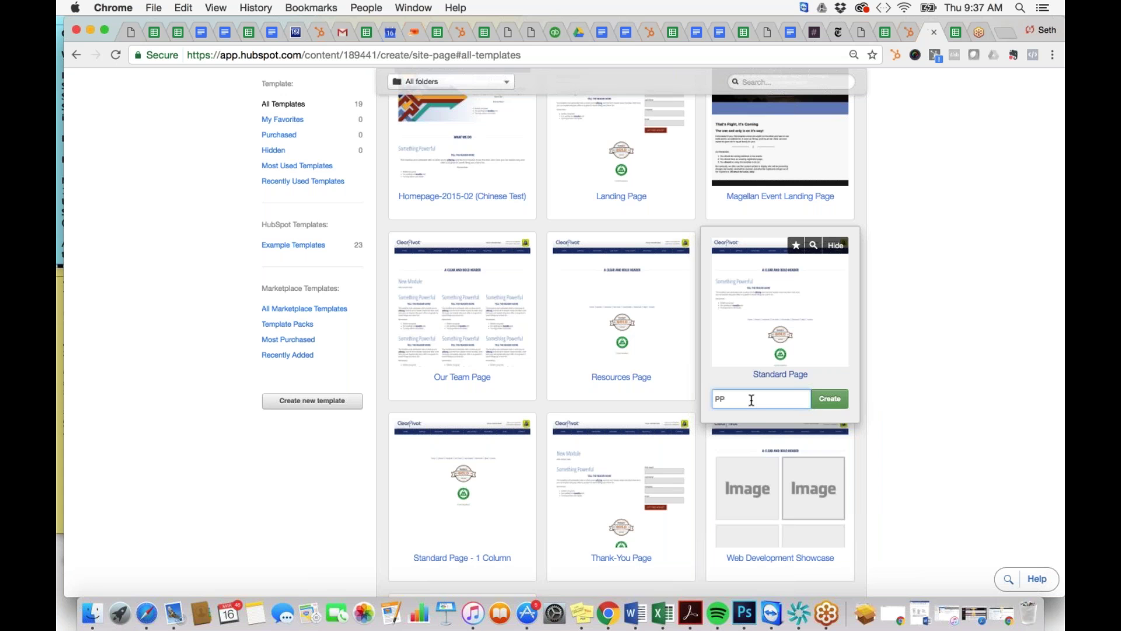
type("C Webpage")
key("Return")
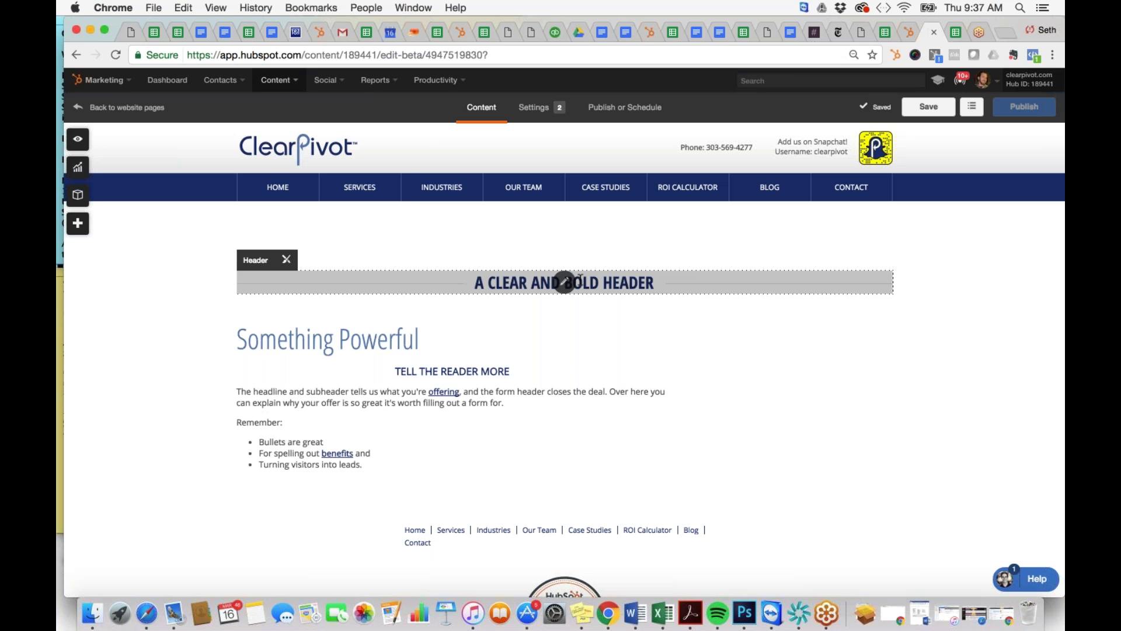
Step: Replace the banner heading 'A CLEAR AND BOLD HEADER' with 'PPC WEBPAGE'
left_click(590, 283)
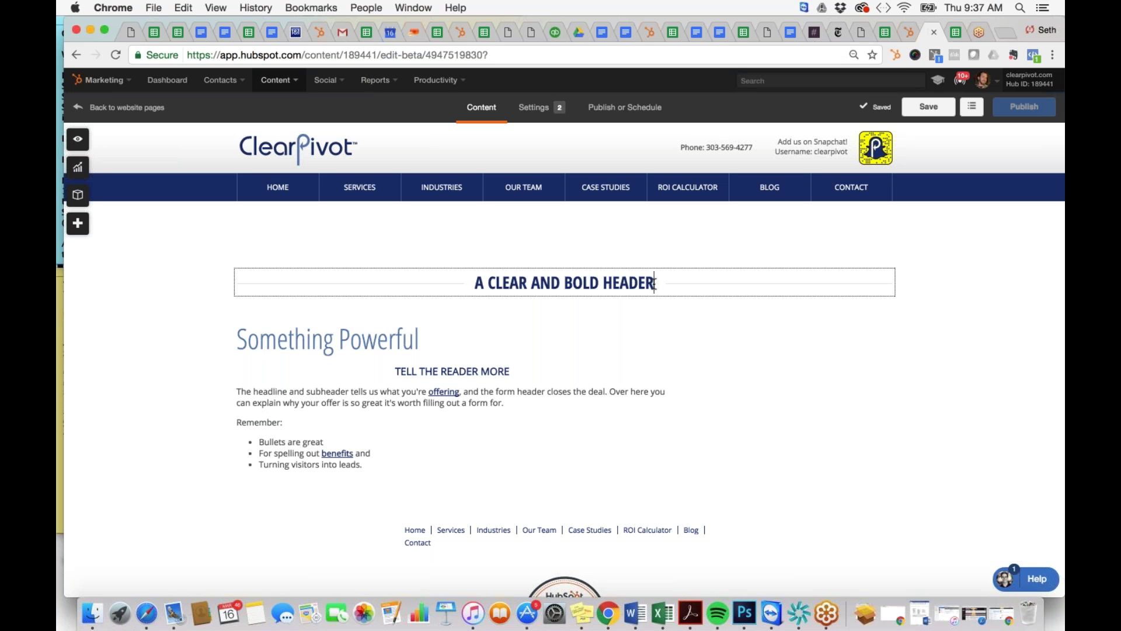
left_click_drag(655, 283, 473, 286)
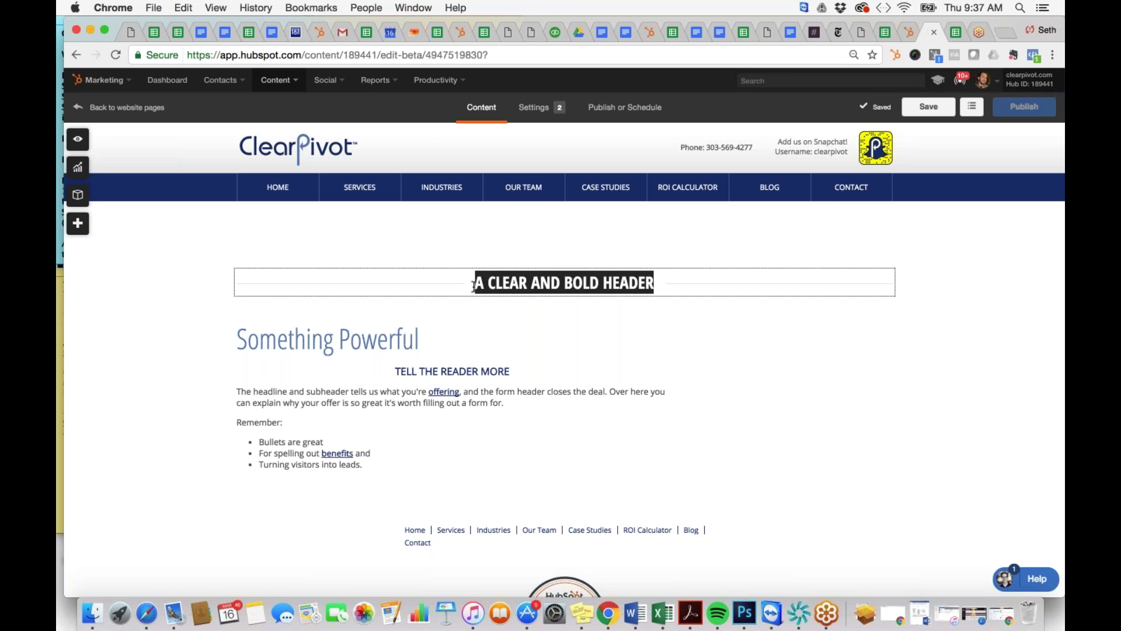
left_click(473, 286)
key("BackSpace")
key("BackSpace")
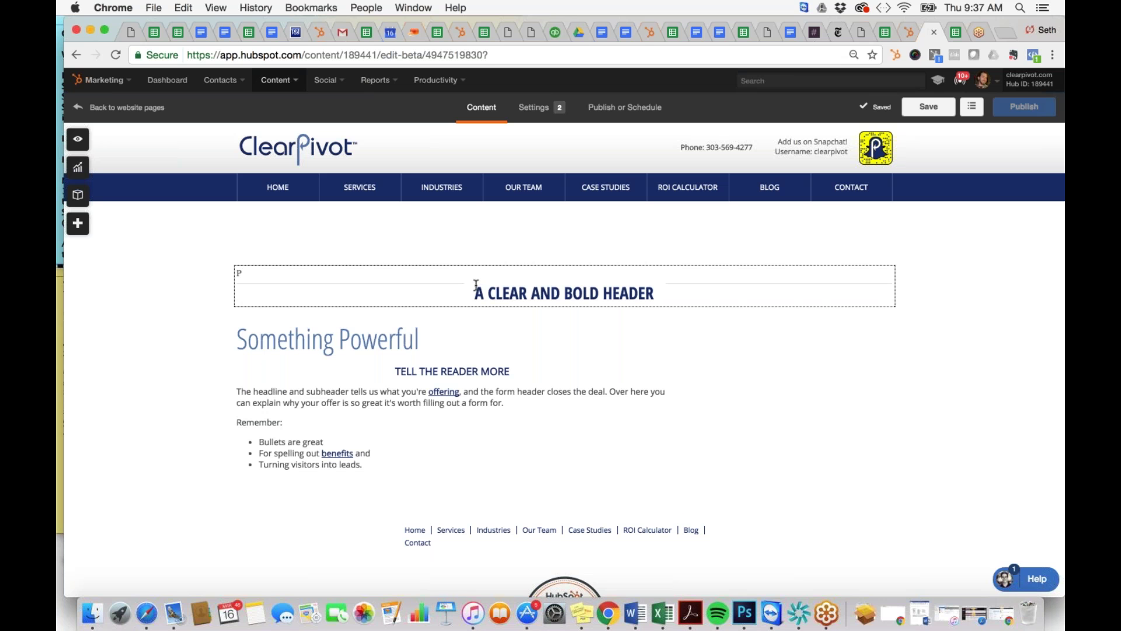
left_click(651, 283)
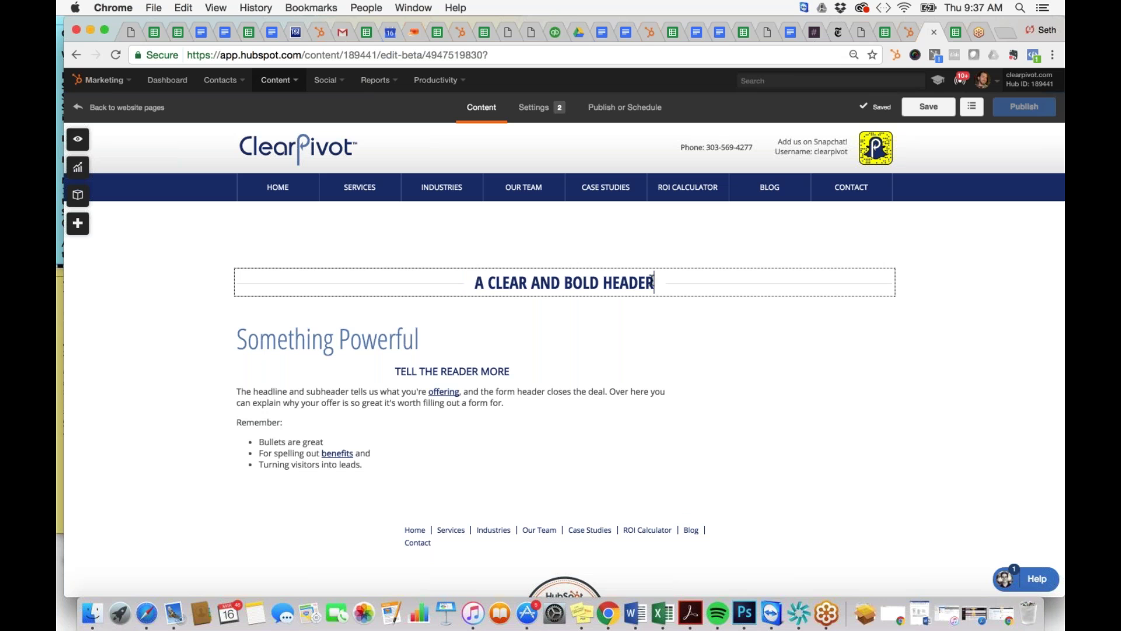
key("BackSpace")
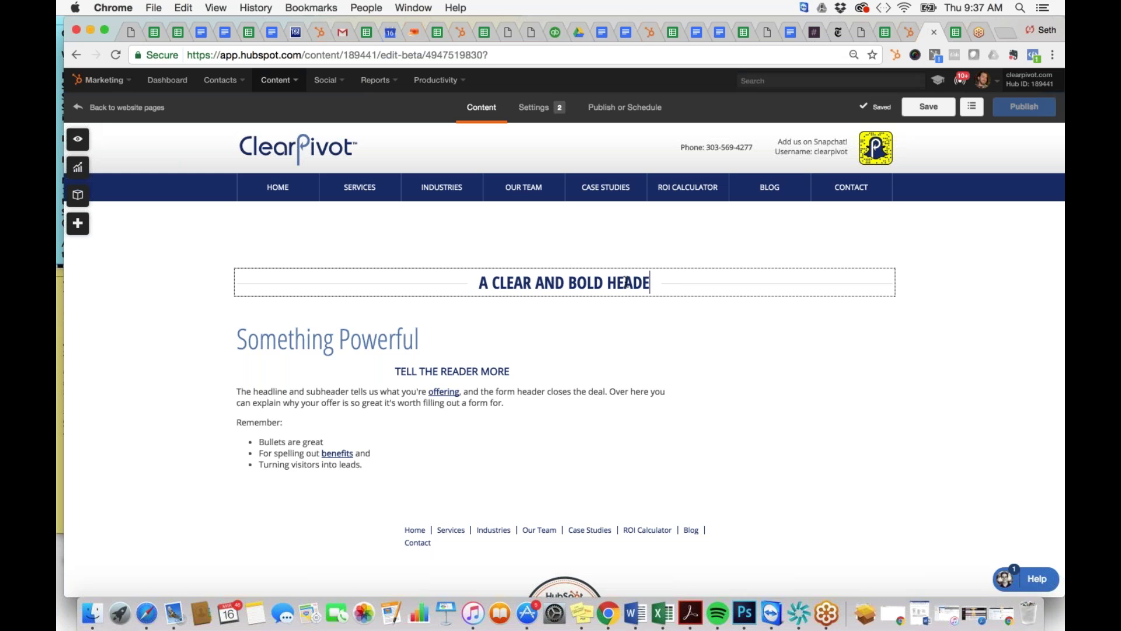
left_click_drag(650, 282, 551, 282)
key("BackSpace")
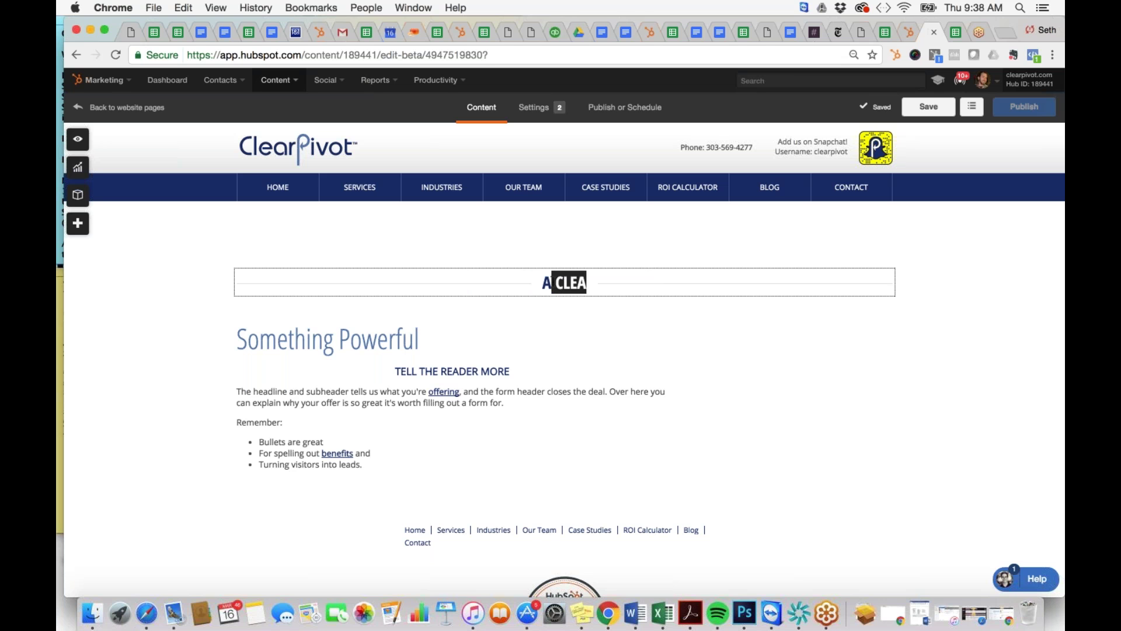
key("BackSpace")
type("P")
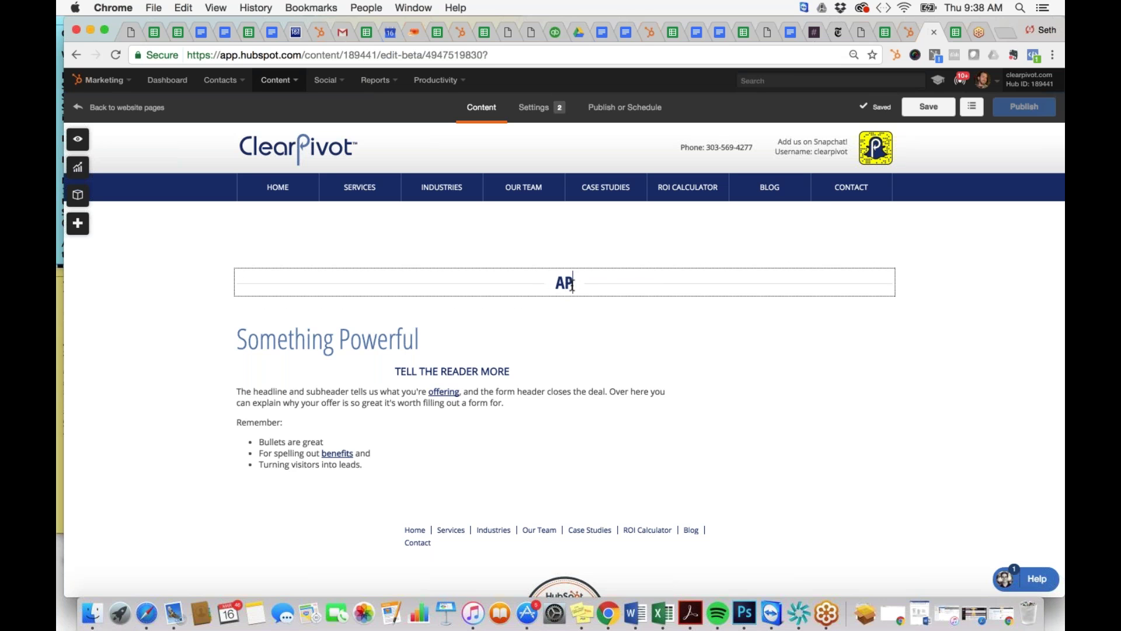
type("PC WEBPAGE")
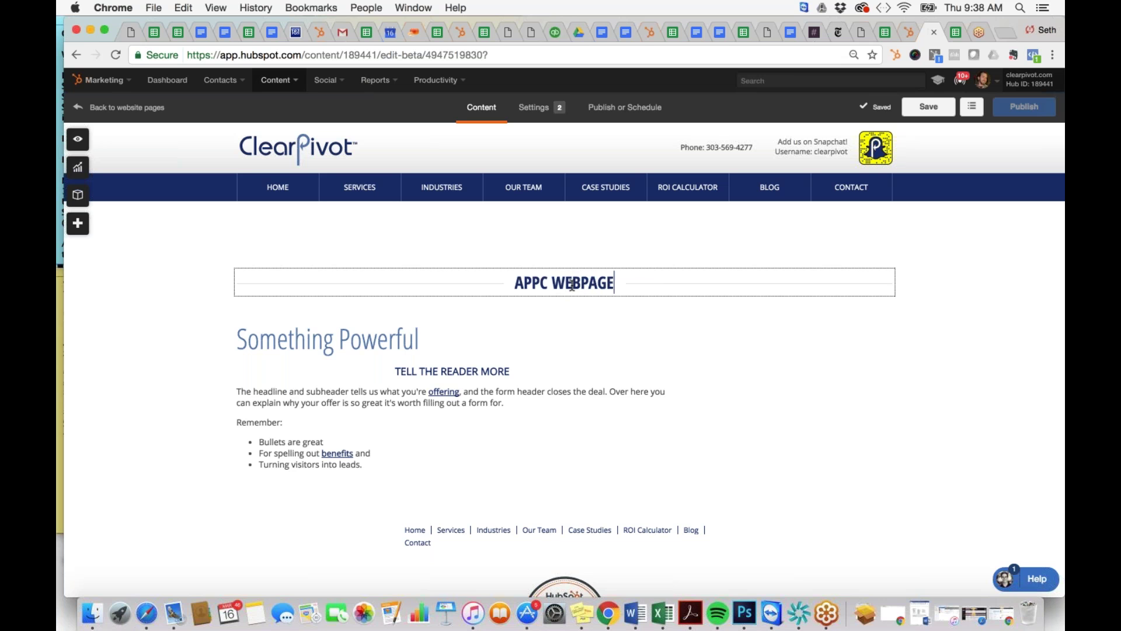
left_click(521, 283)
key("BackSpace")
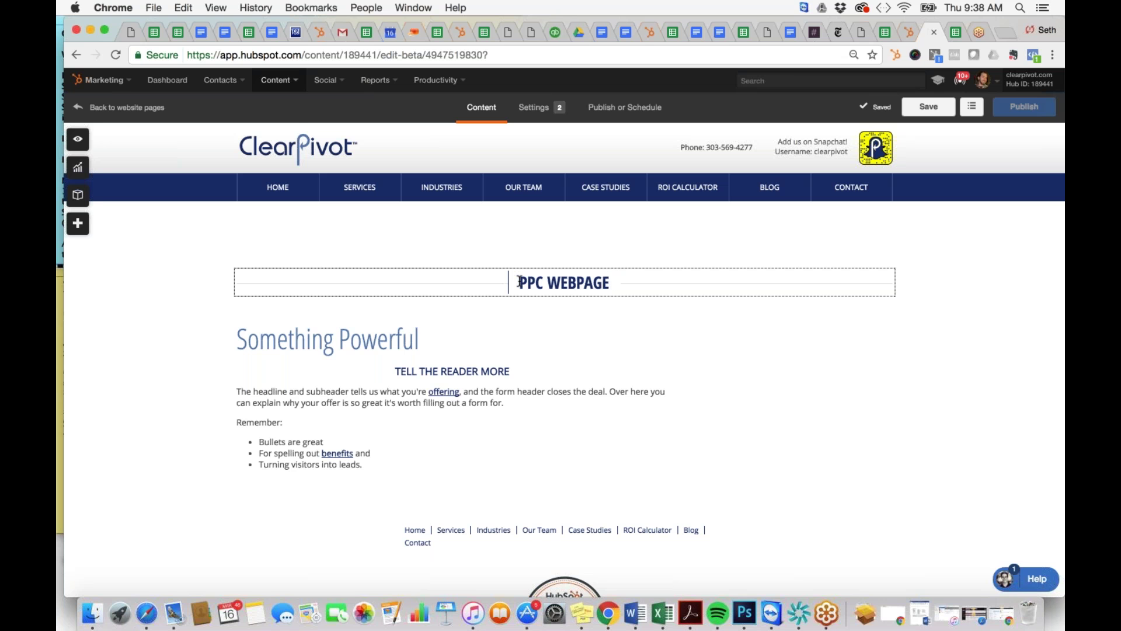
mouse_move(453, 393)
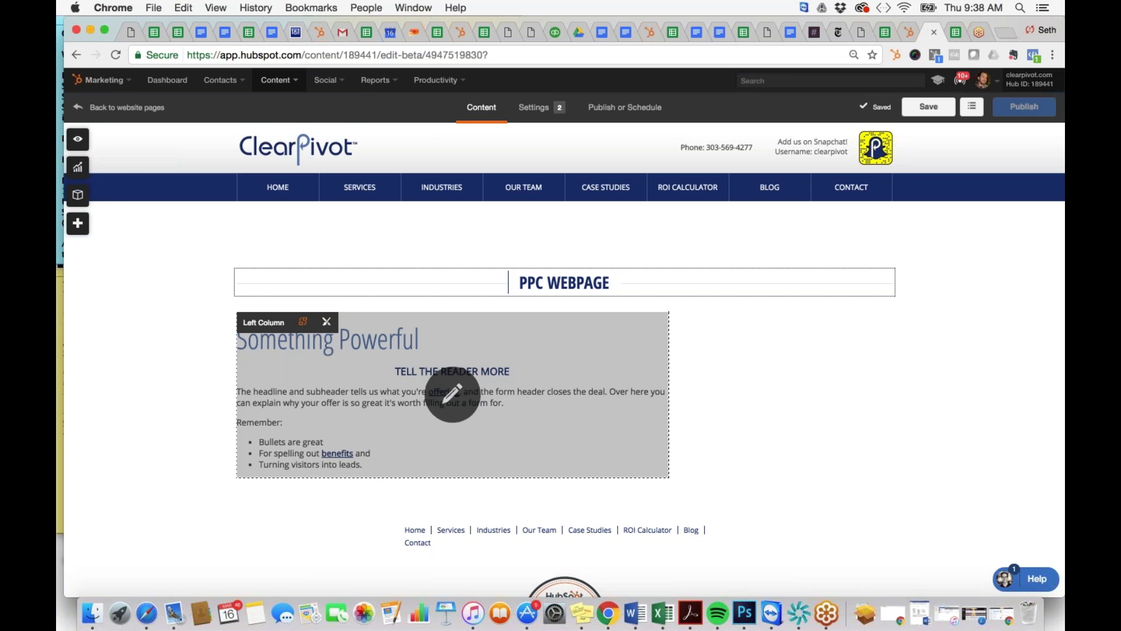
Step: Delete all the placeholder text from the page's Left Column module
left_click(452, 392)
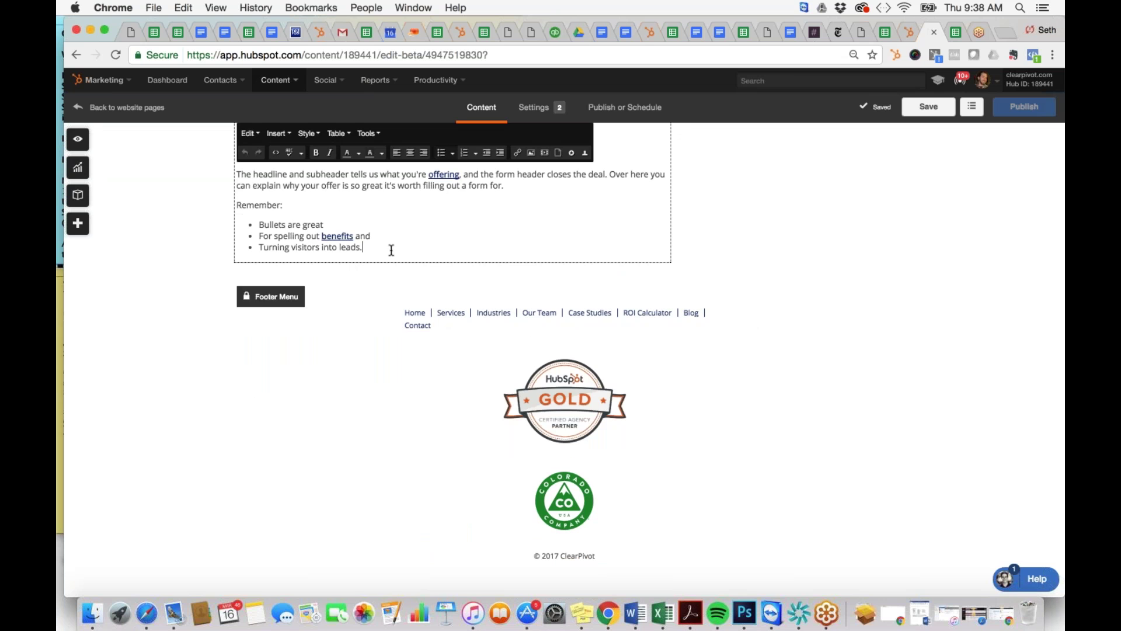
left_click_drag(391, 250, 235, 270)
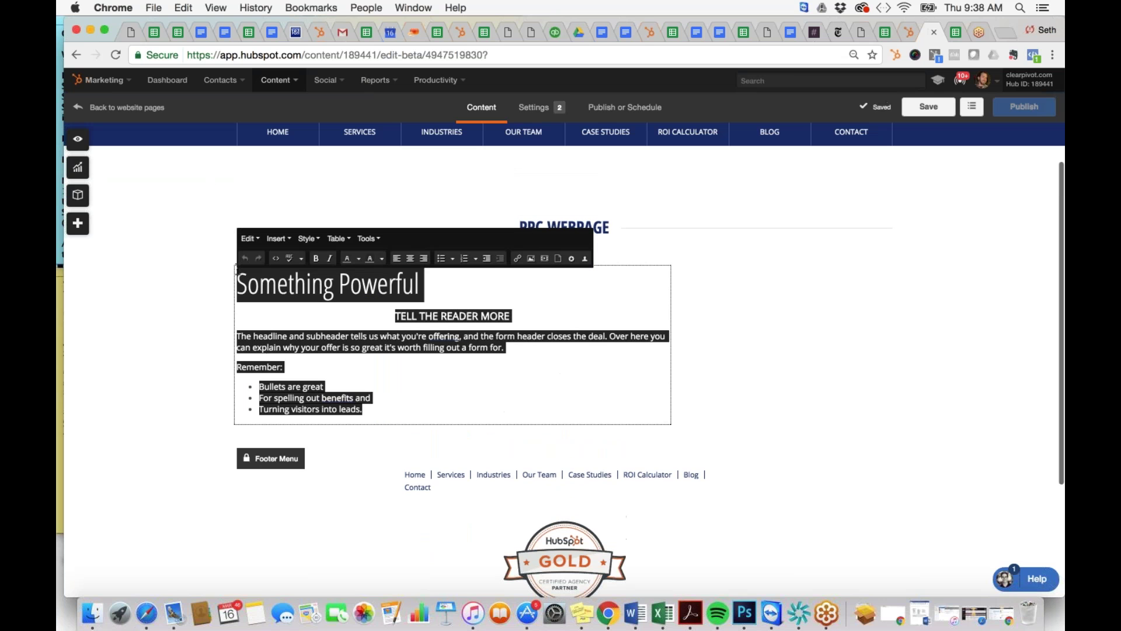
key("BackSpace")
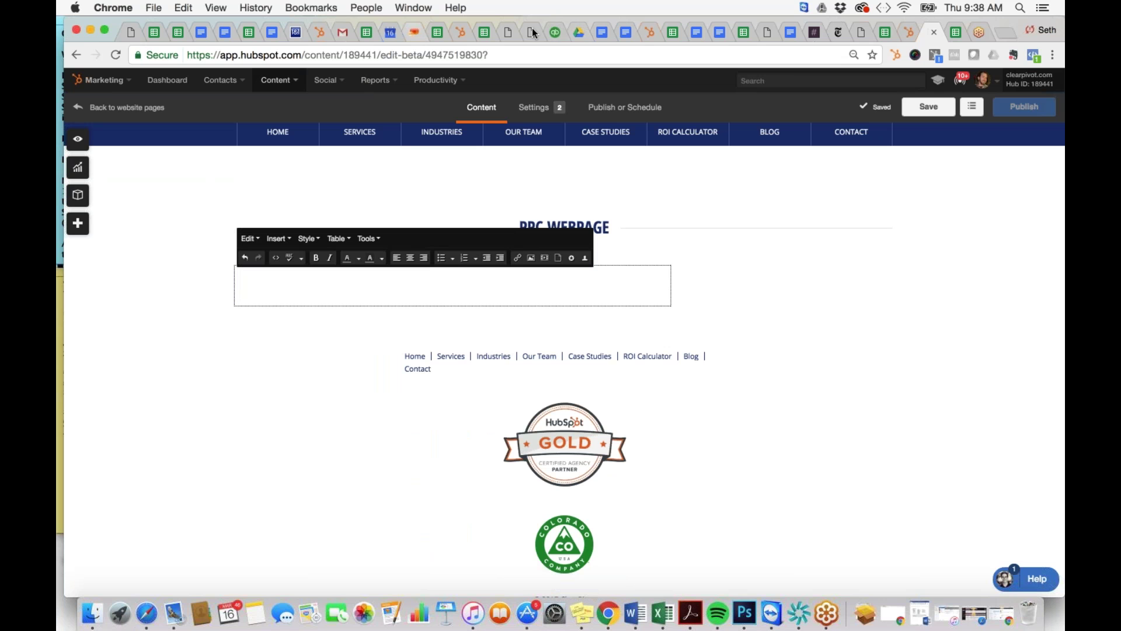
left_click(601, 34)
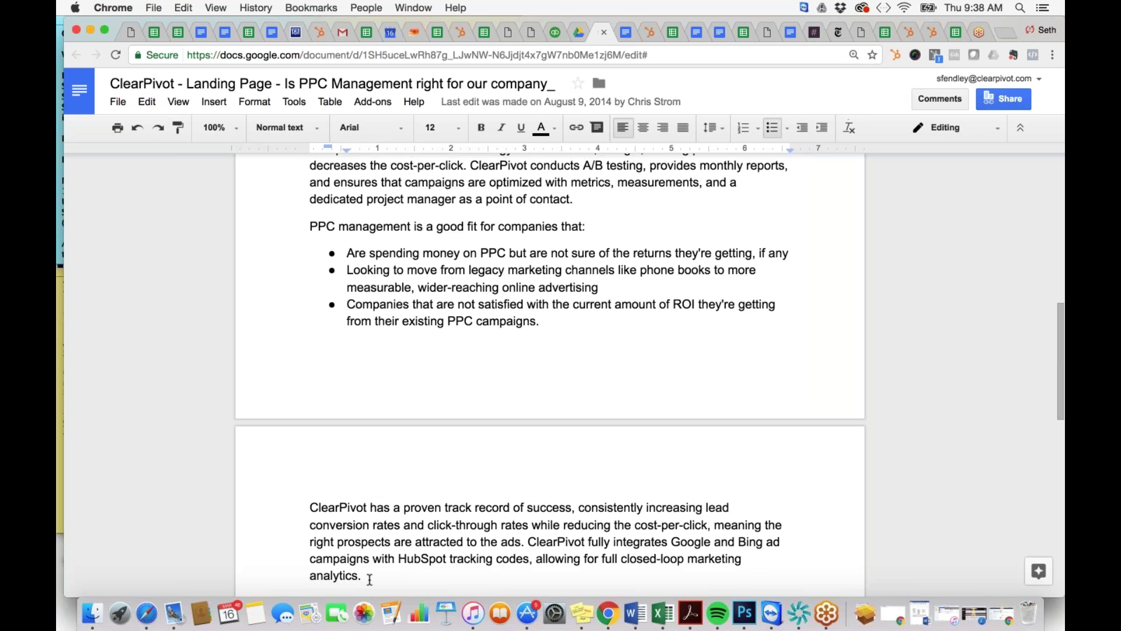
Step: Copy the PPC management text from the ClearPivot landing page document
left_click_drag(370, 579, 291, 285)
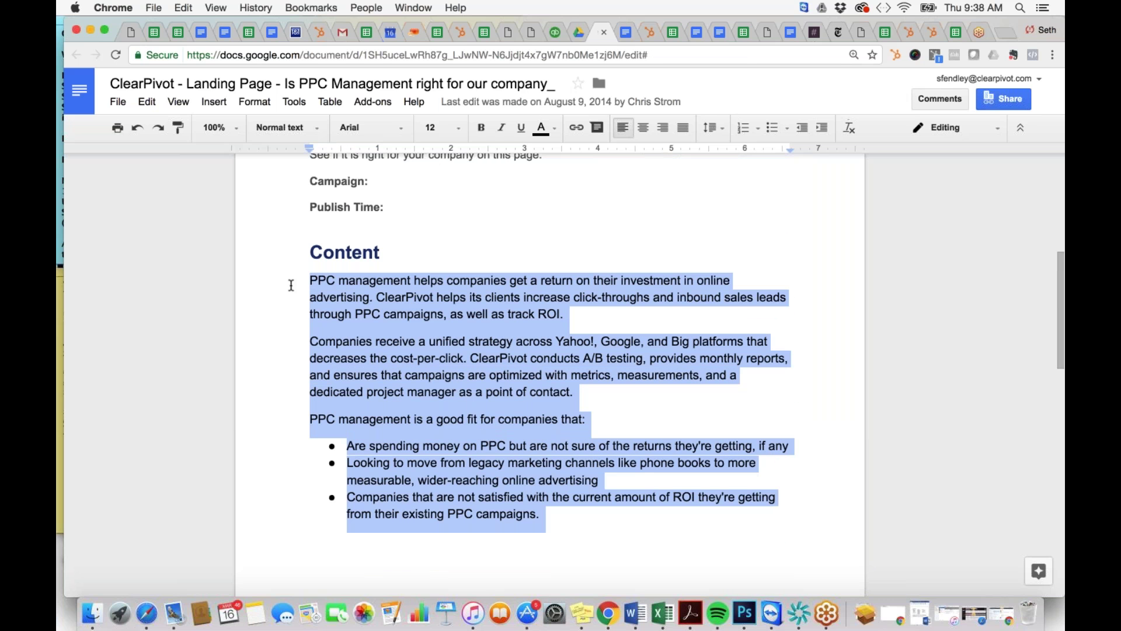
key("super+c")
left_click(926, 32)
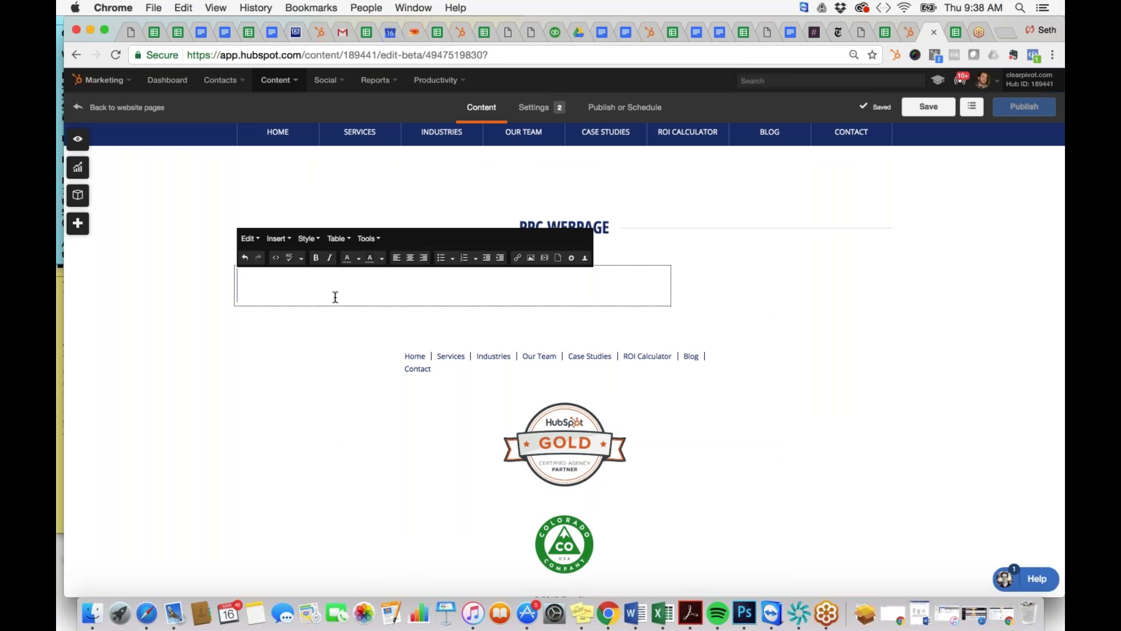
Step: Paste the copied PPC management copy into the left column
key("super+v")
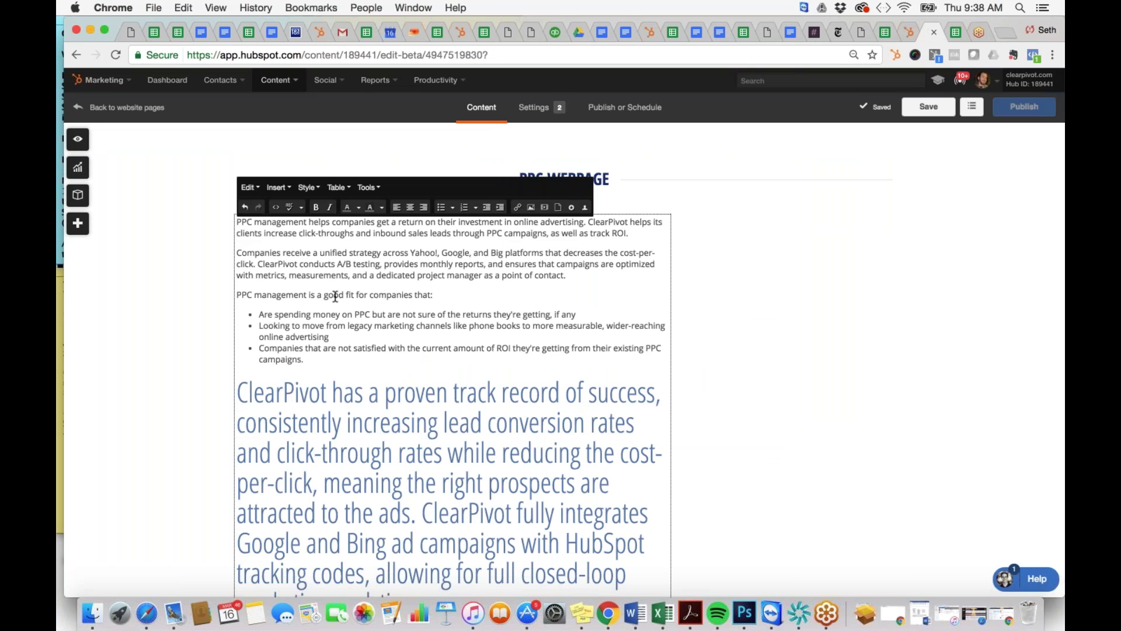
left_click(338, 360)
key("Down")
key("Down")
key("Down")
key("Down")
key("Down")
key("Down")
key("Down")
key("Down")
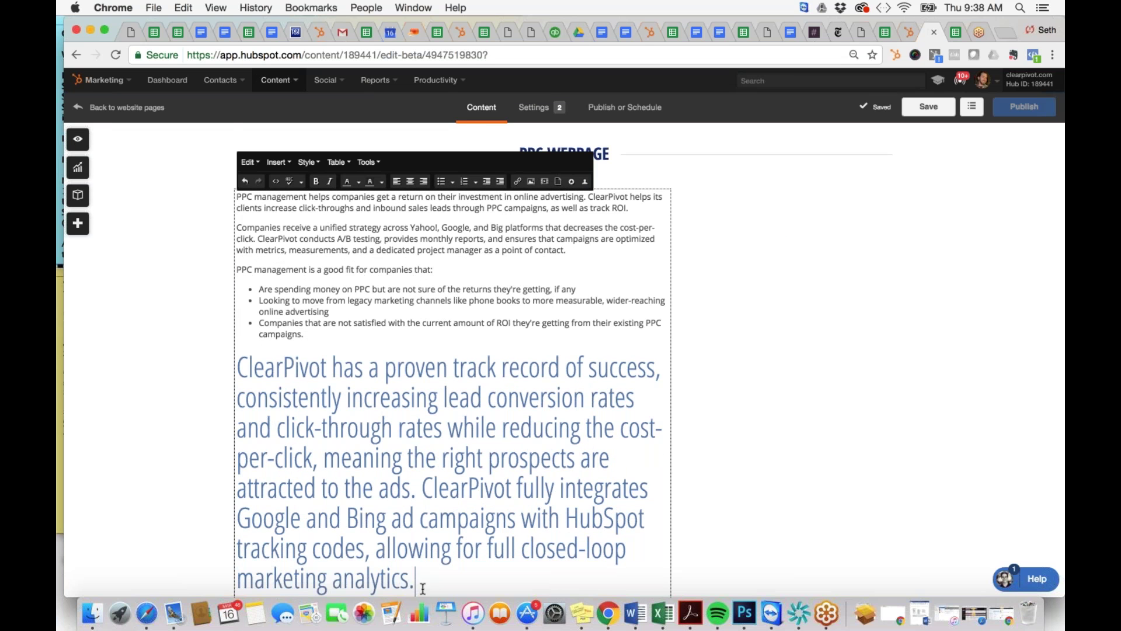
Step: Select the oversized final ClearPivot paragraph and check its heading format options without applying one
left_click_drag(415, 580, 229, 360)
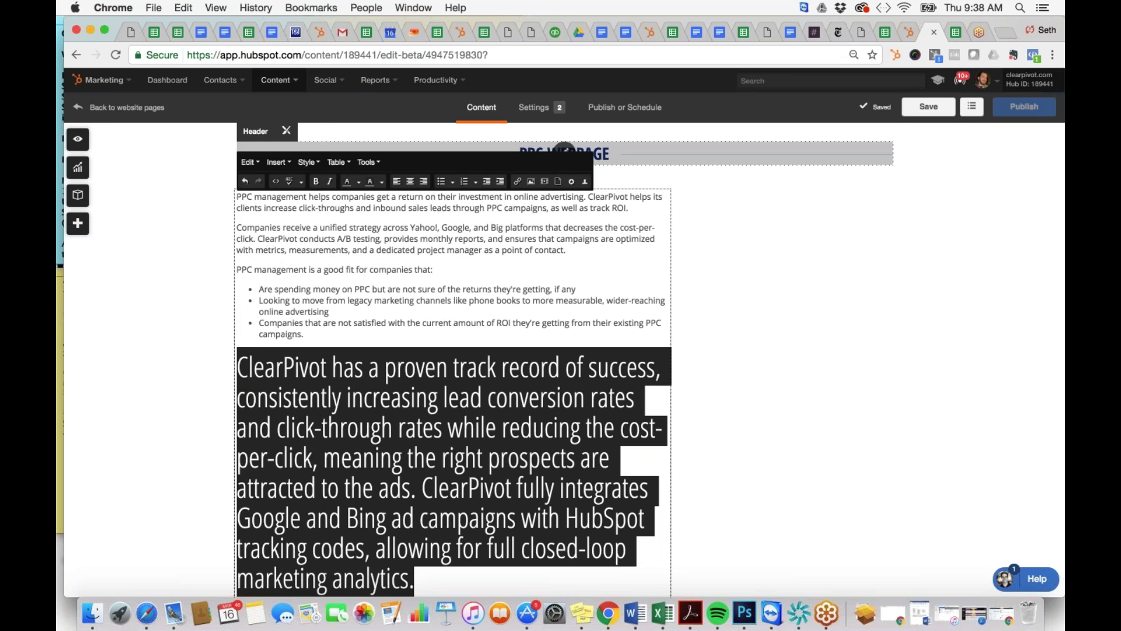
left_click(309, 162)
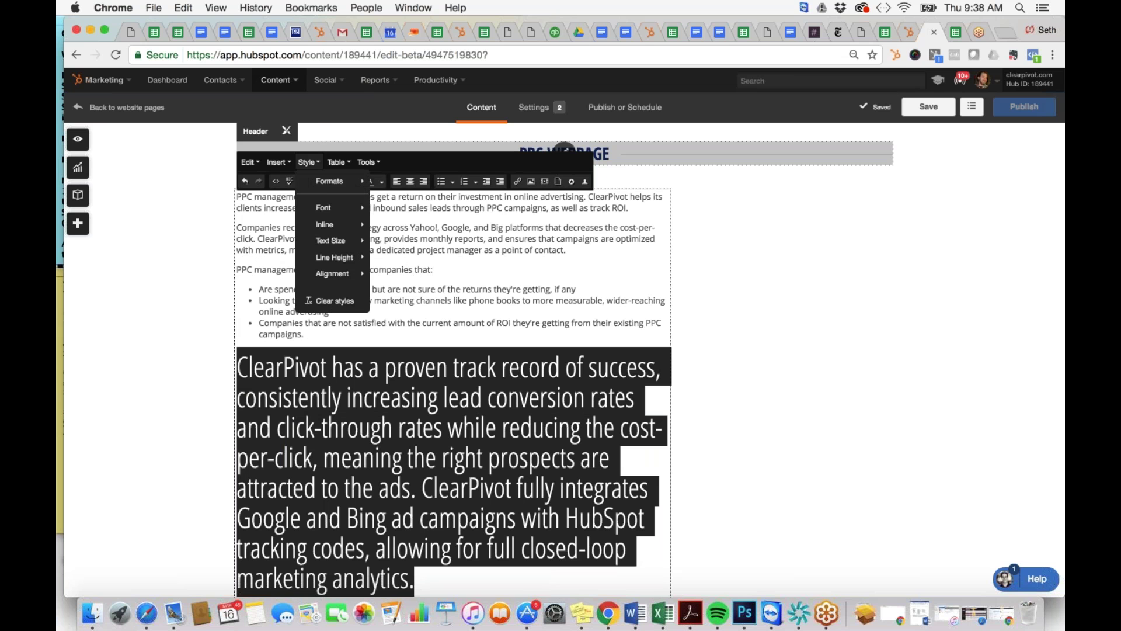
mouse_move(326, 182)
mouse_move(399, 182)
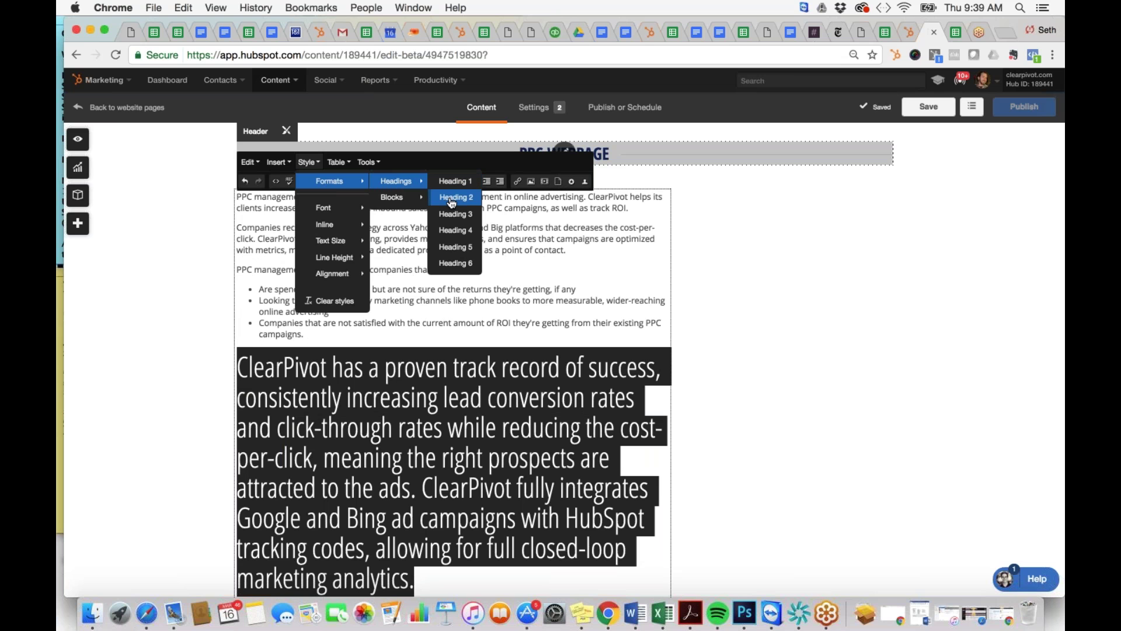
key("Escape")
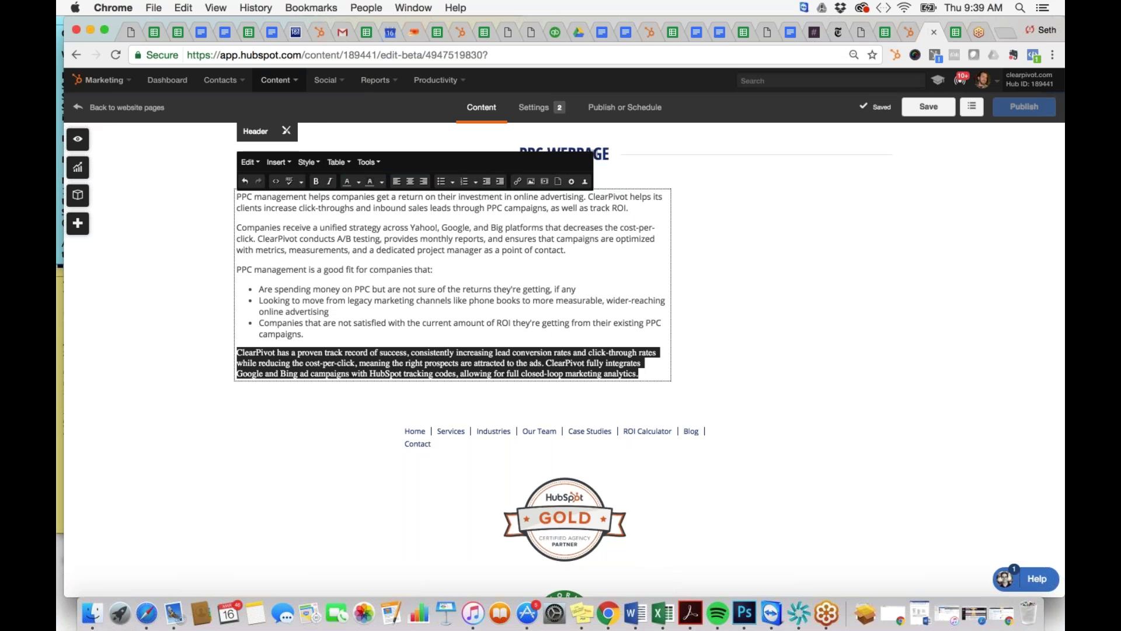
left_click(655, 374)
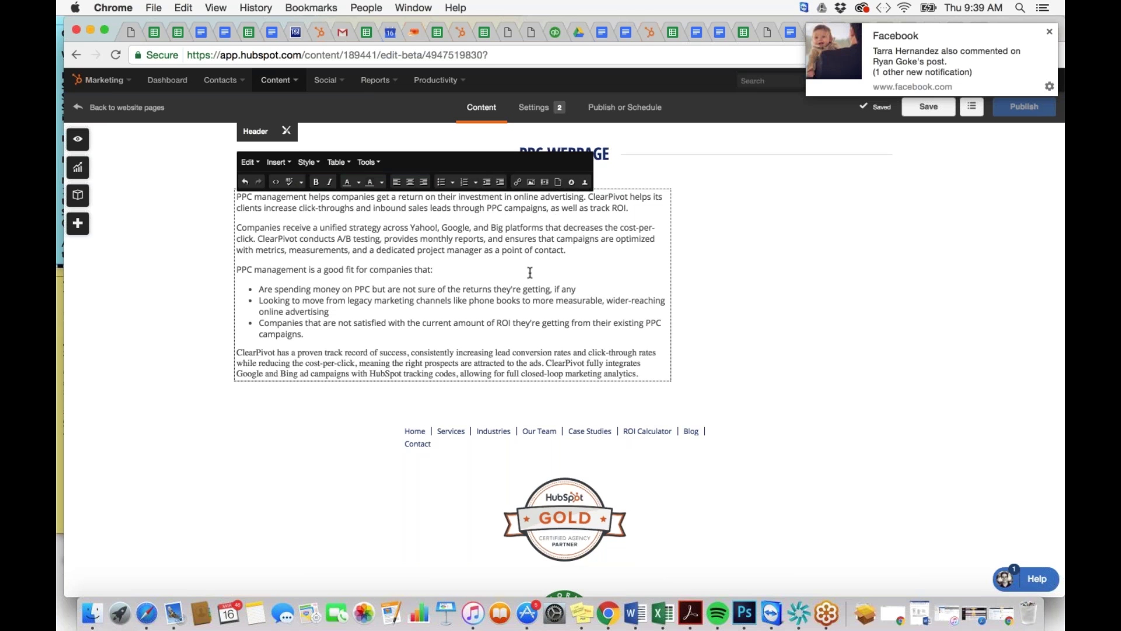
Step: Strip the span tags from line 9 of the text module's source code and save
left_click(370, 163)
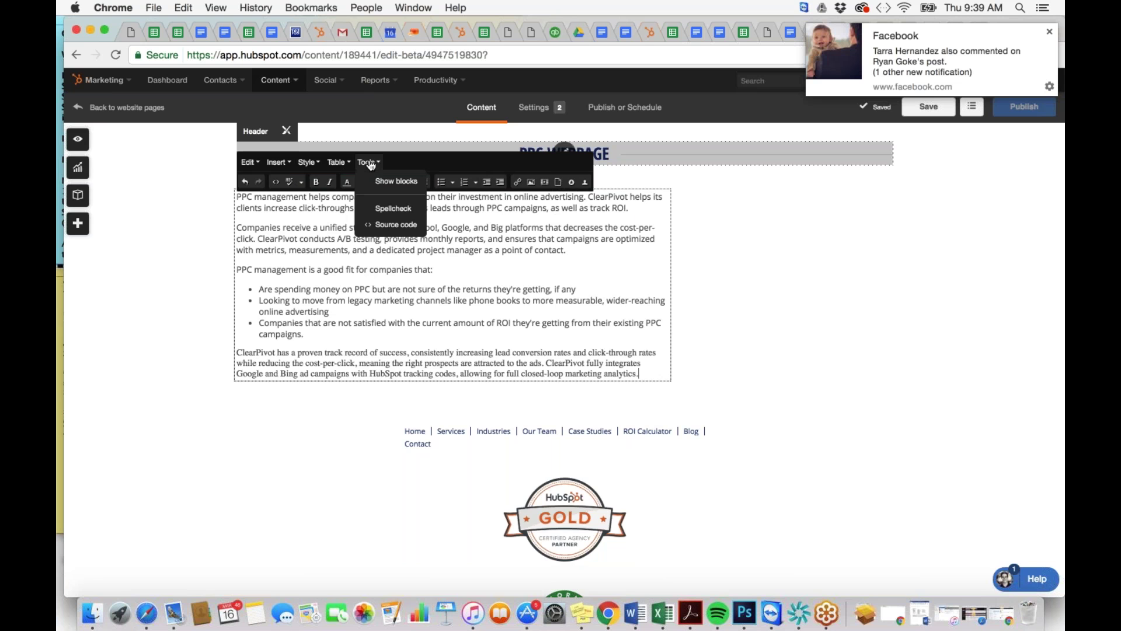
left_click(390, 227)
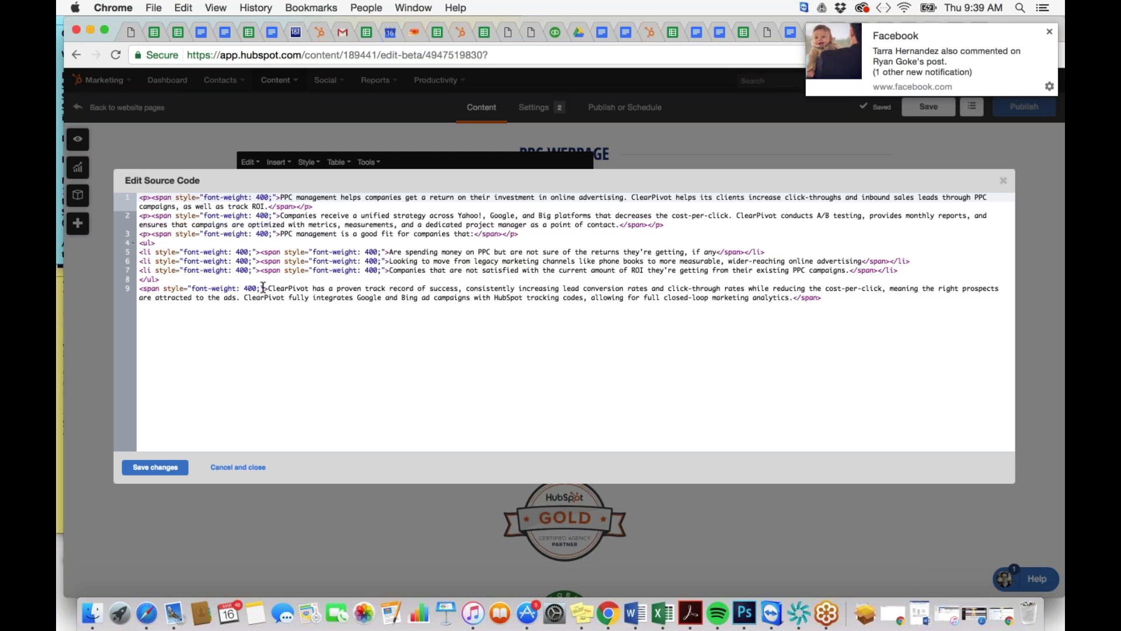
left_click_drag(268, 288, 128, 290)
key("BackSpace")
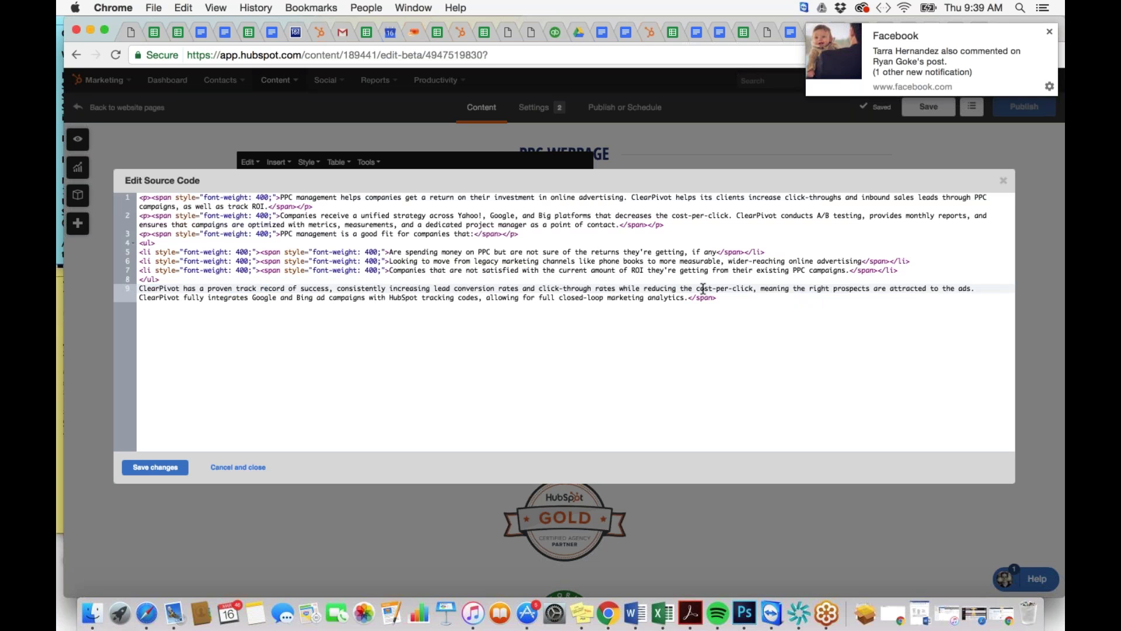
left_click_drag(720, 307, 689, 299)
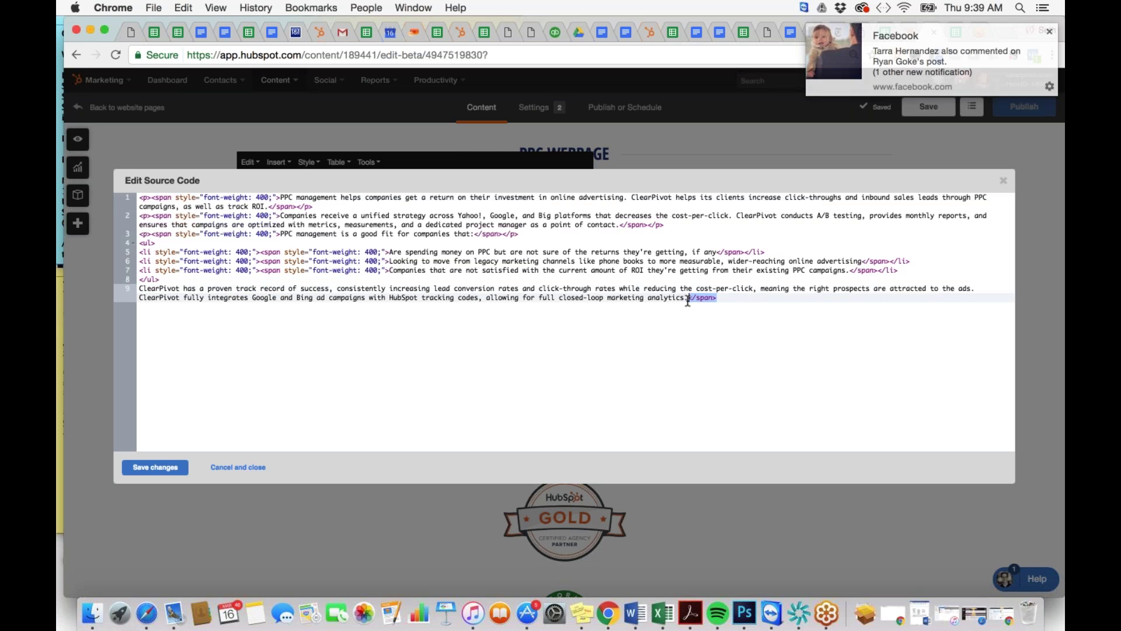
key("BackSpace")
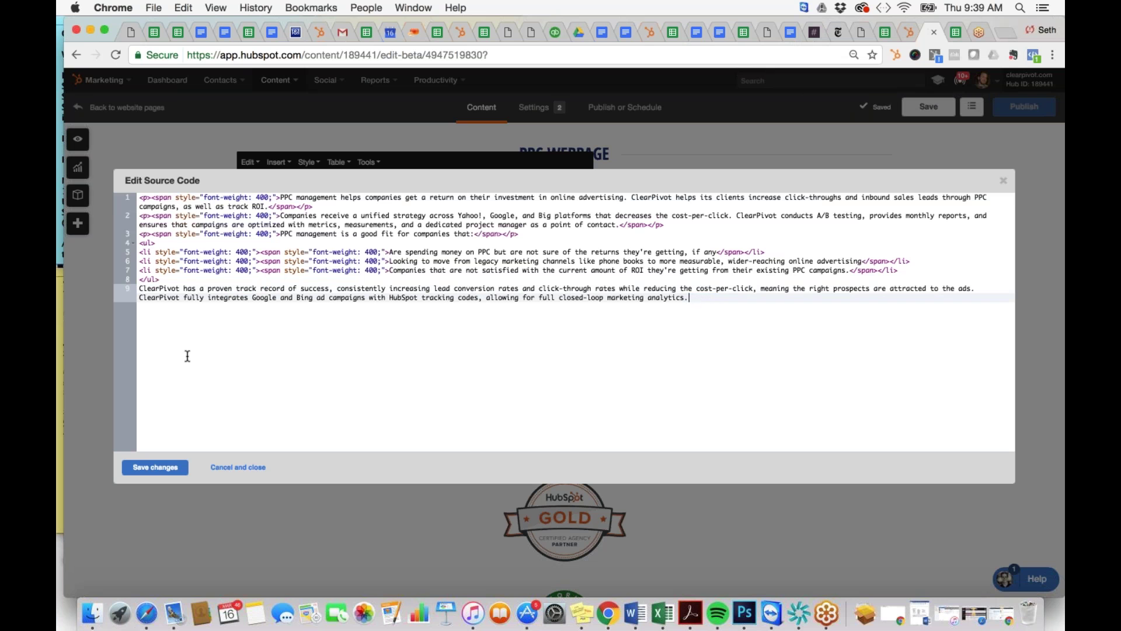
left_click(155, 468)
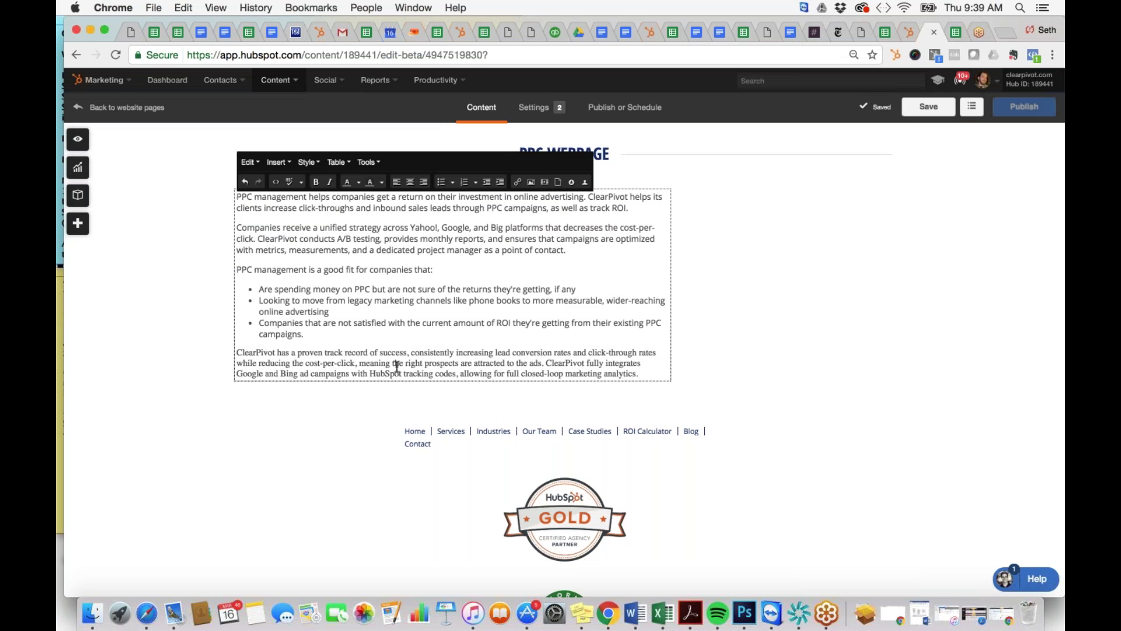
Step: Wrap the line 9 ClearPivot paragraph in <p>…</p> tags and save the source
left_click(368, 162)
left_click(396, 226)
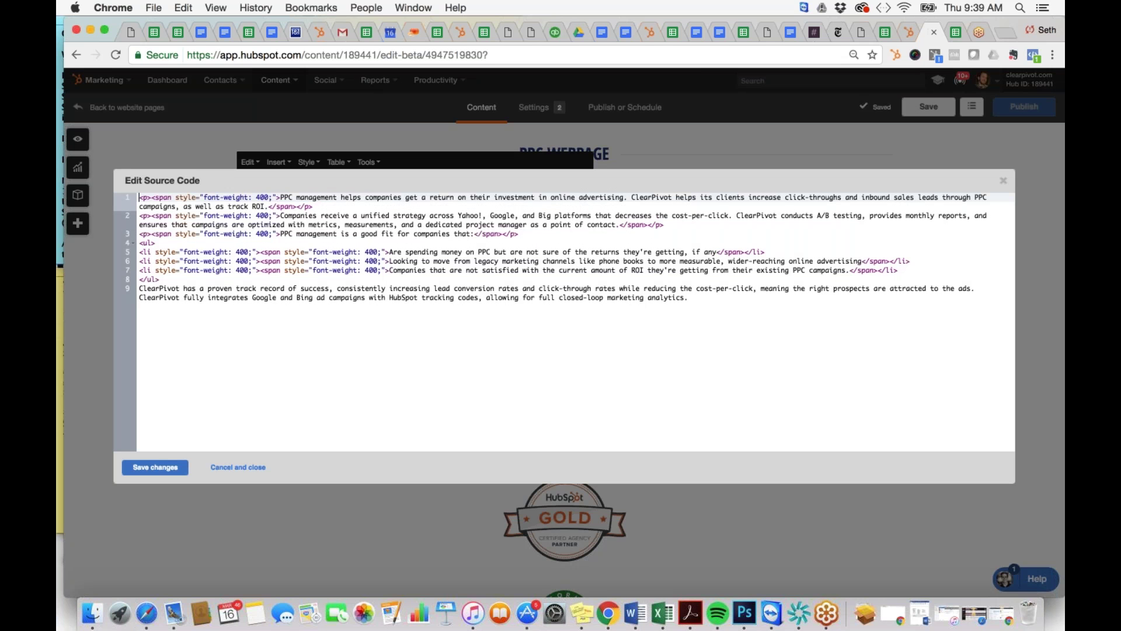
left_click(140, 289)
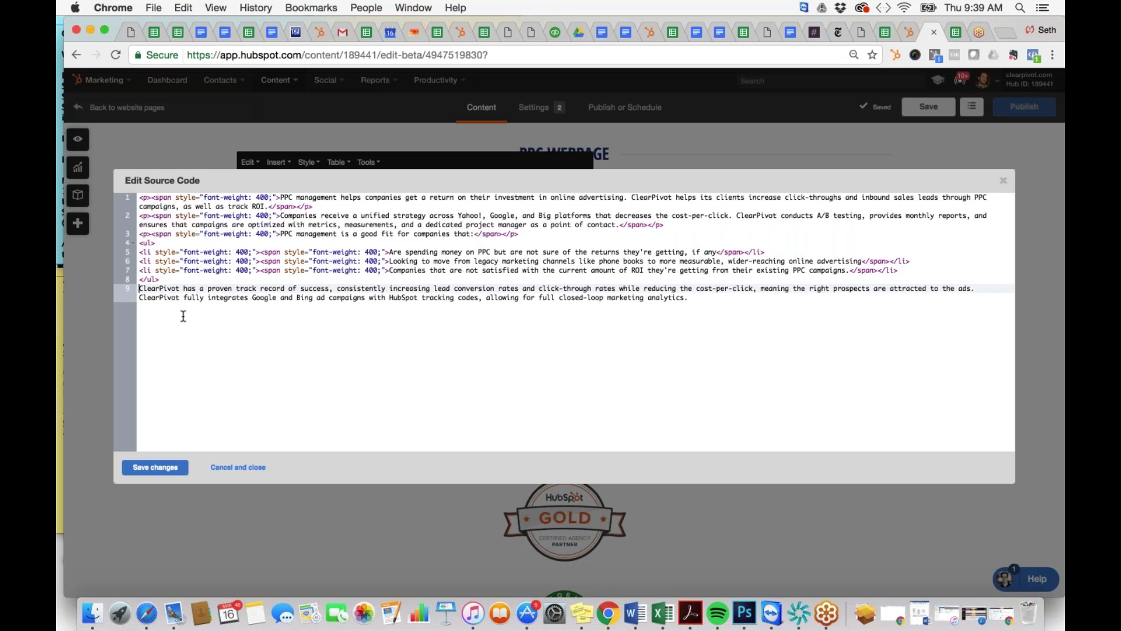
type("<p></p>")
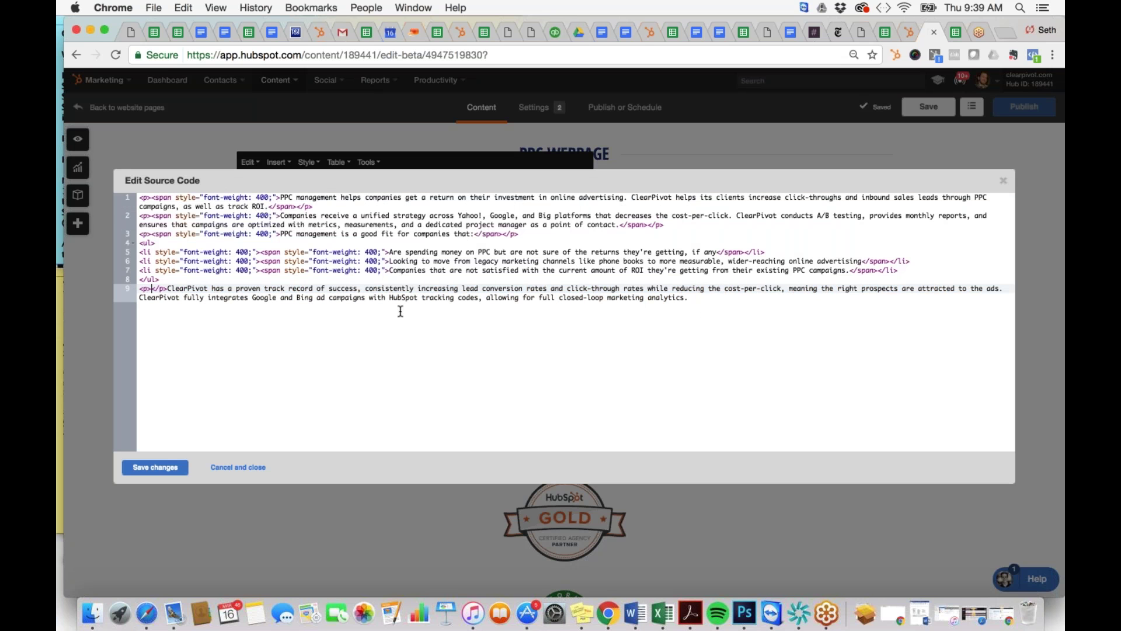
left_click_drag(168, 289, 152, 289)
key("super+x")
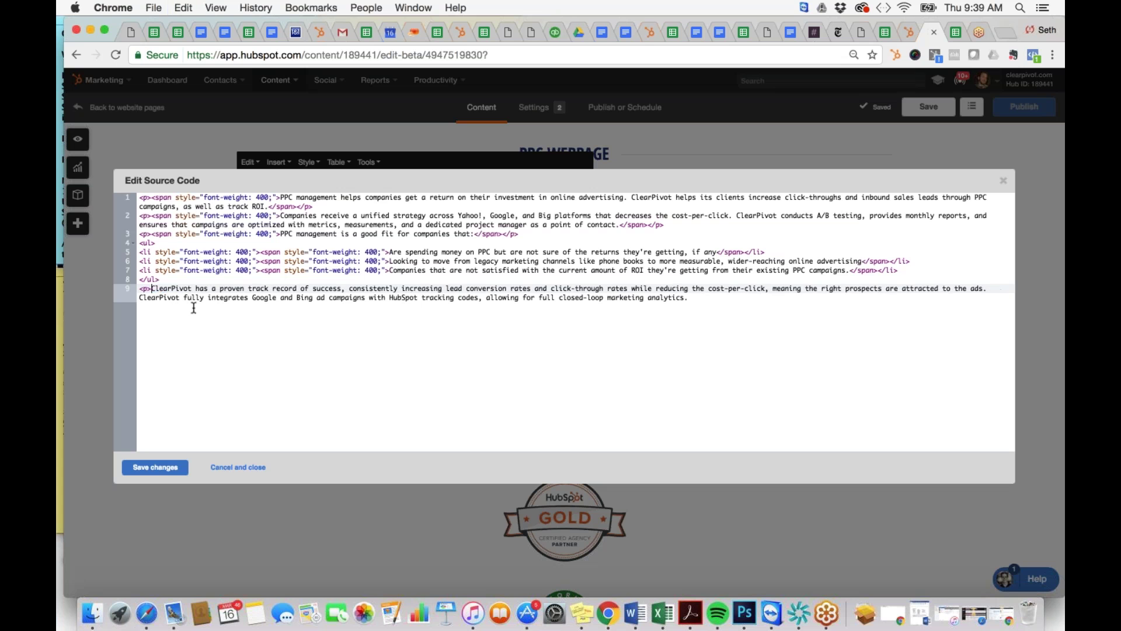
left_click(712, 300)
key("super+v")
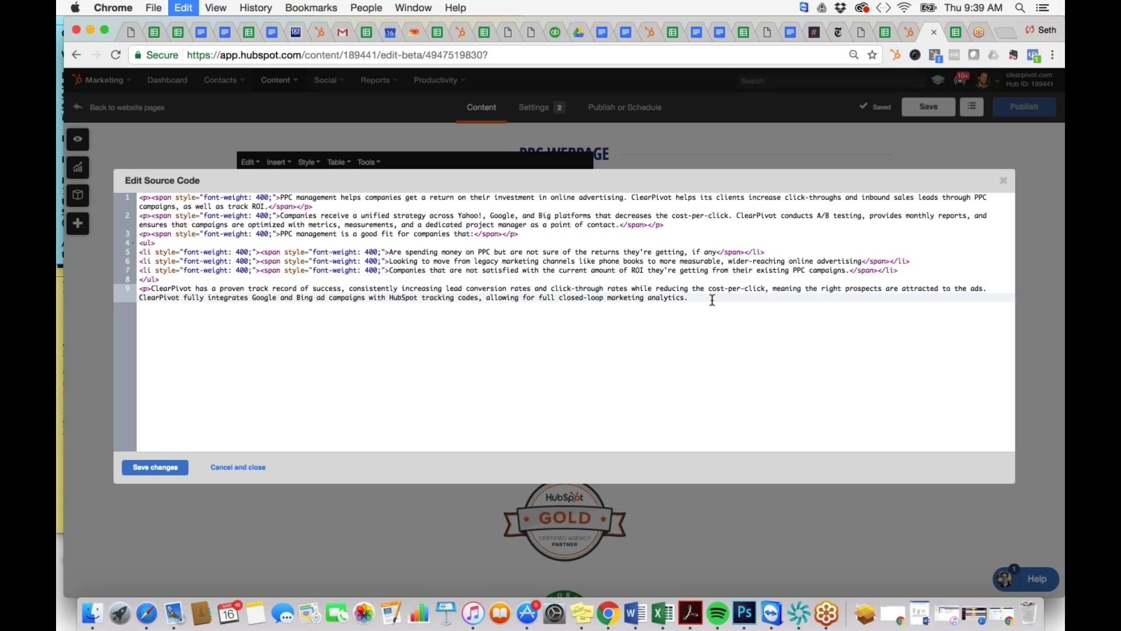
left_click(157, 468)
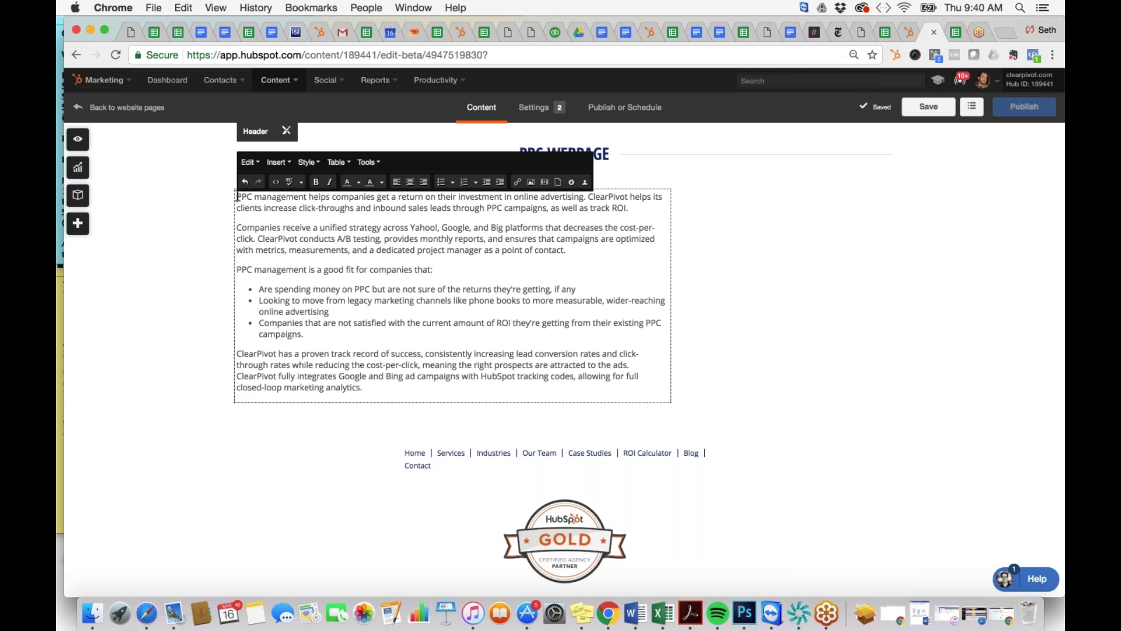
left_click(304, 269)
Step: Link the words 'PPC management' to the 'Is Paid Media Management right for our company?' page
left_click_drag(303, 270, 224, 268)
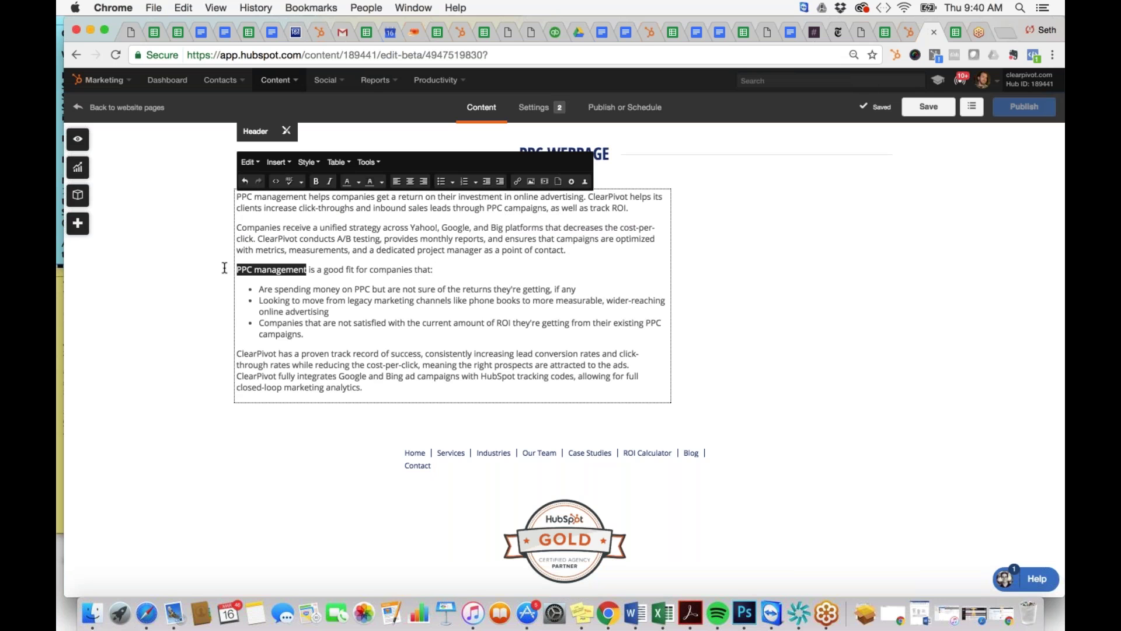
left_click(518, 181)
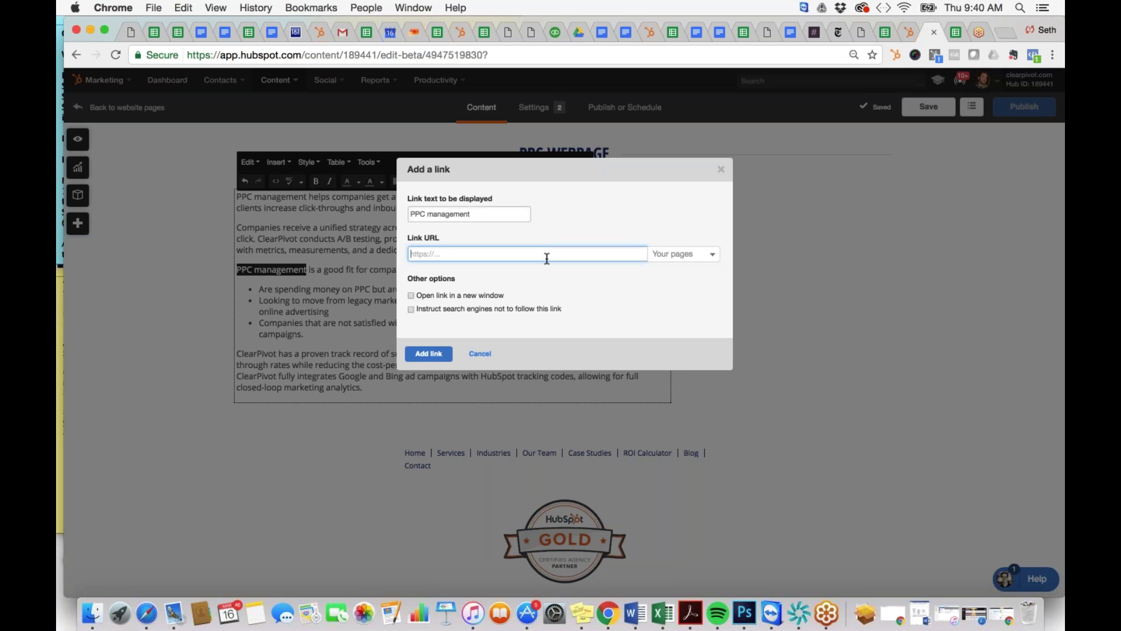
type("ppc")
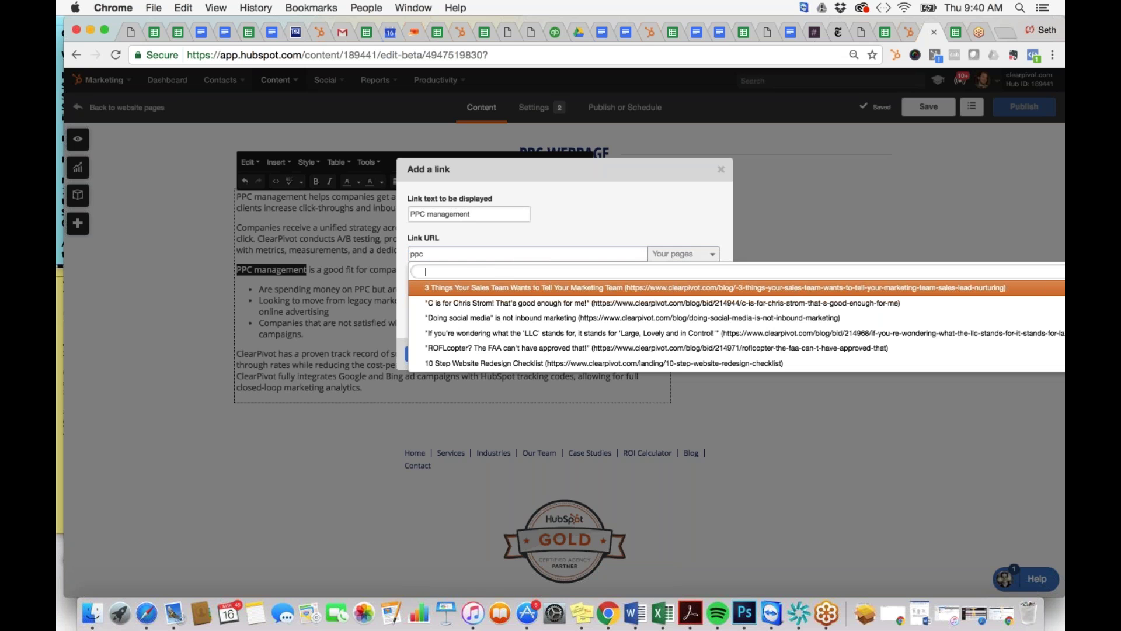
type("Is p")
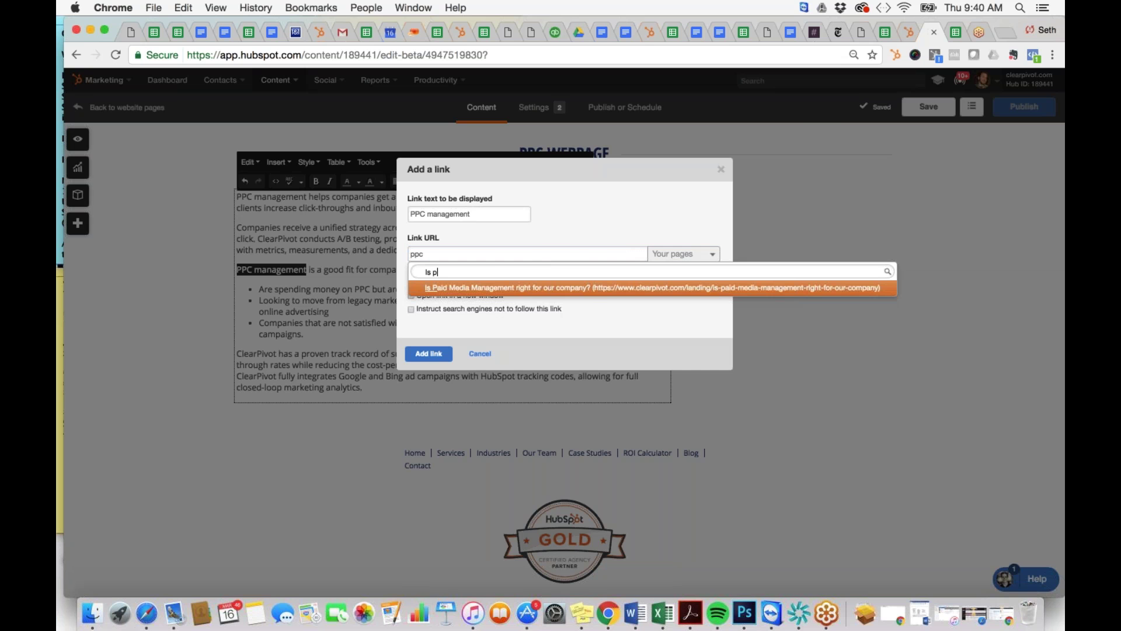
key("Return")
left_click(428, 370)
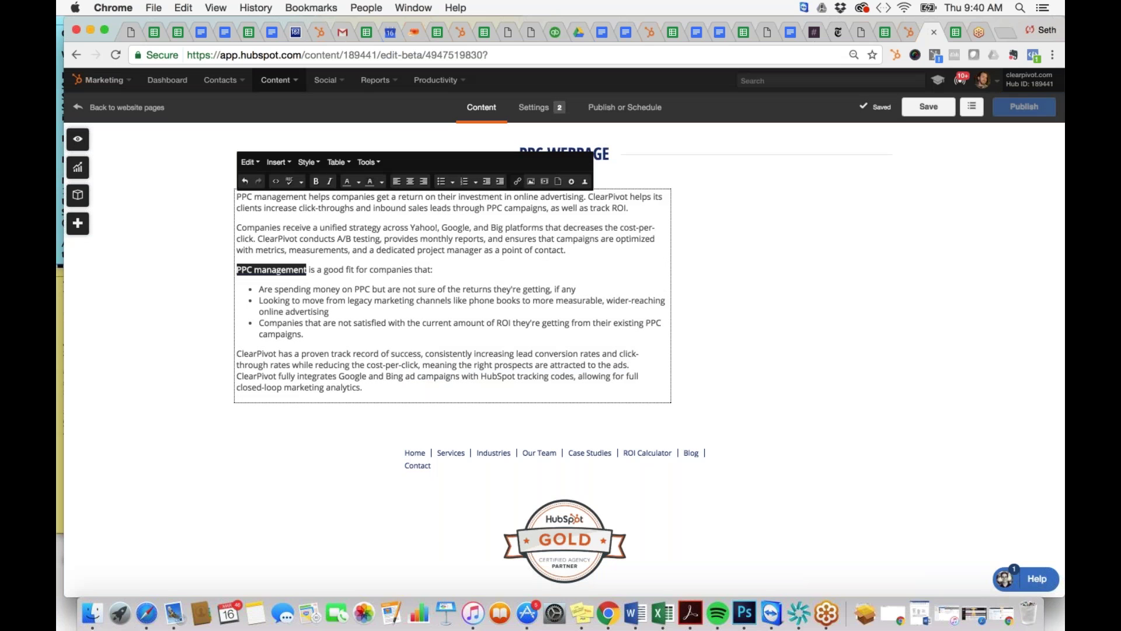
left_click(352, 250)
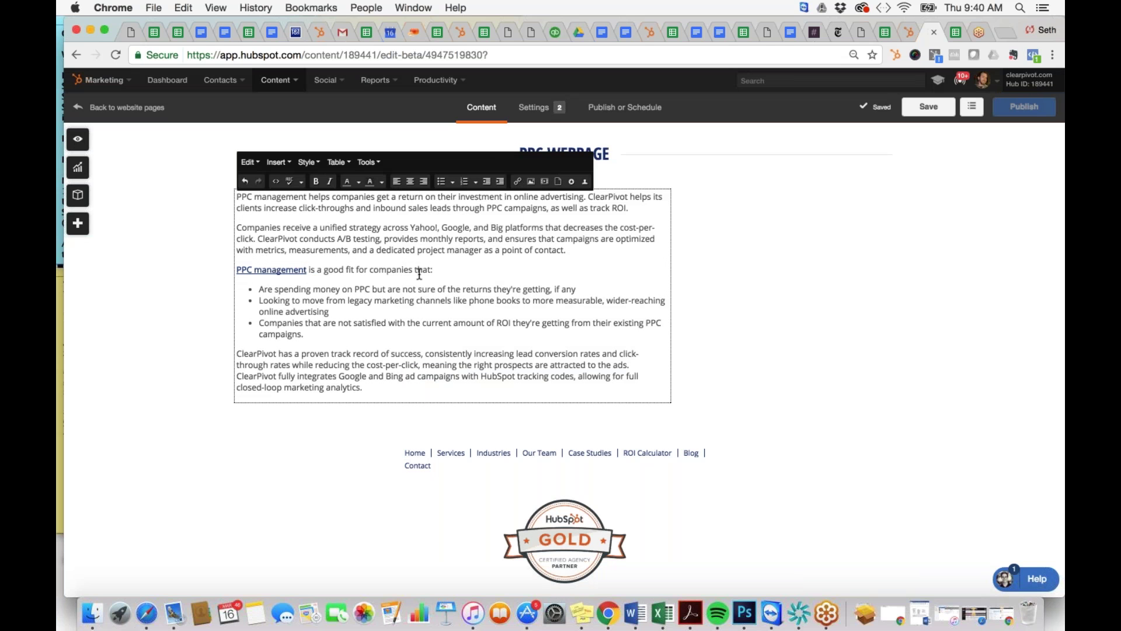
Step: Search the images folder for 'PPC' and insert the first ppc-management image into the body text
left_click(530, 181)
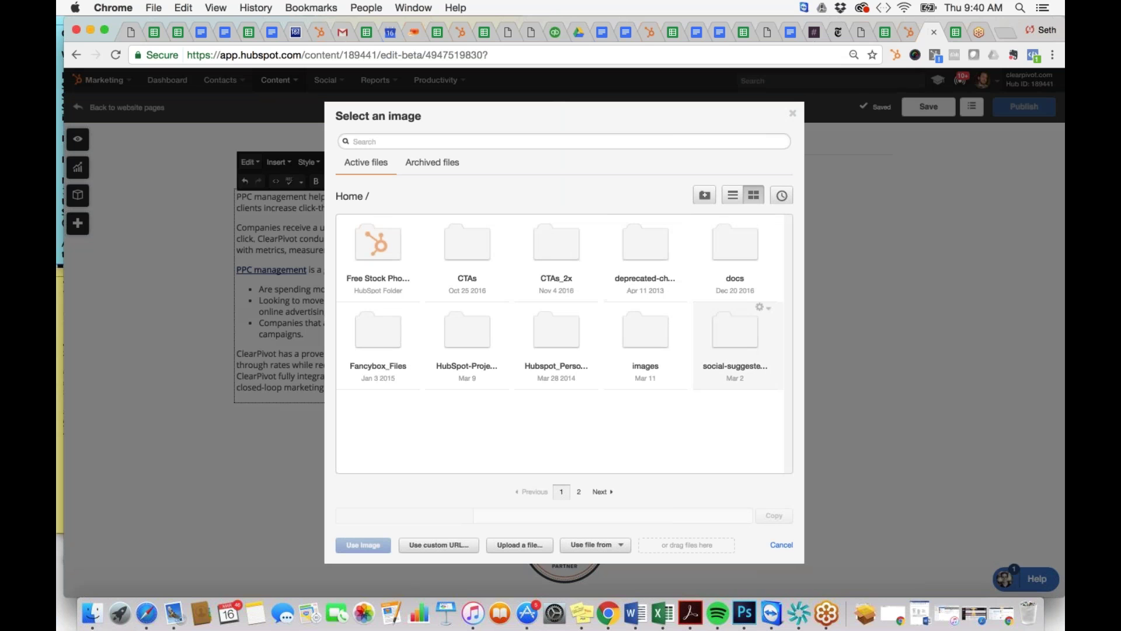
left_click(663, 356)
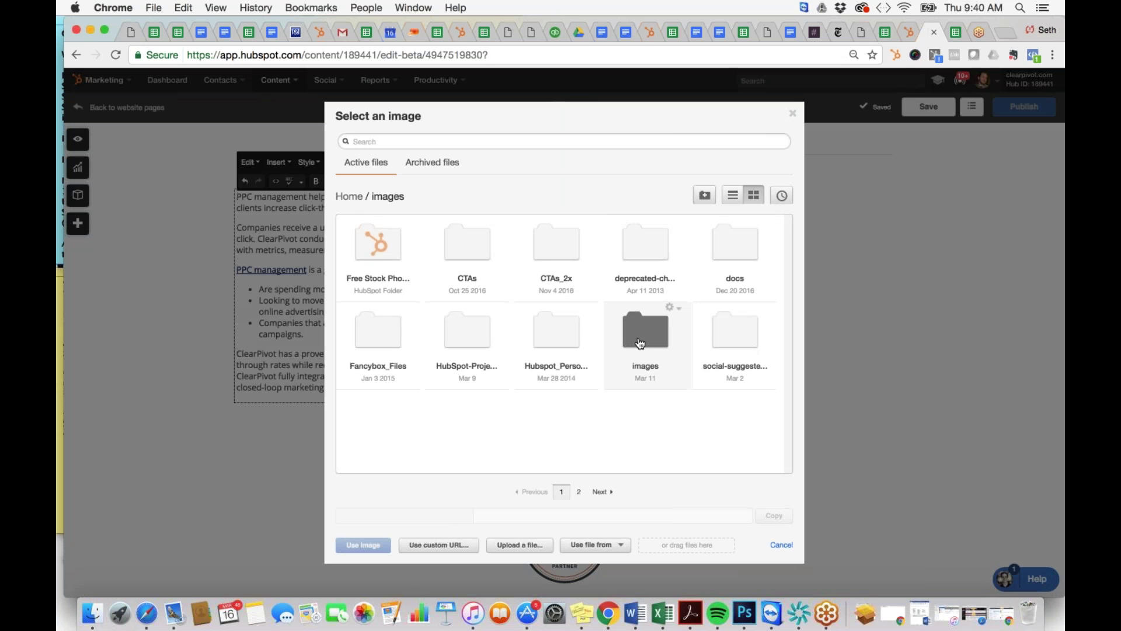
left_click(475, 142)
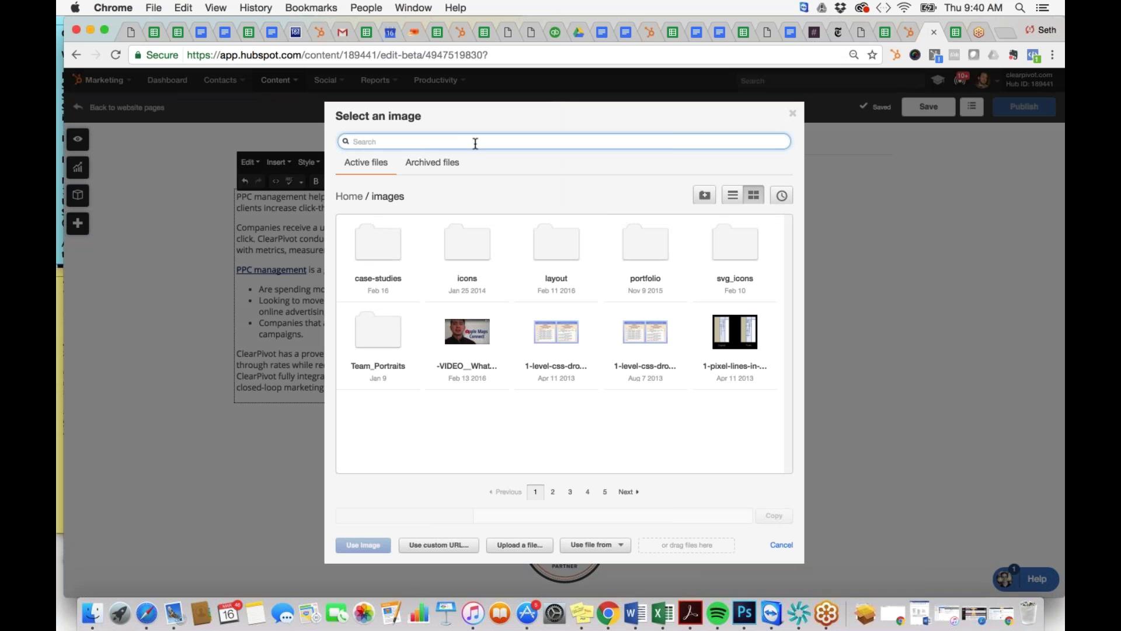
type("PPC")
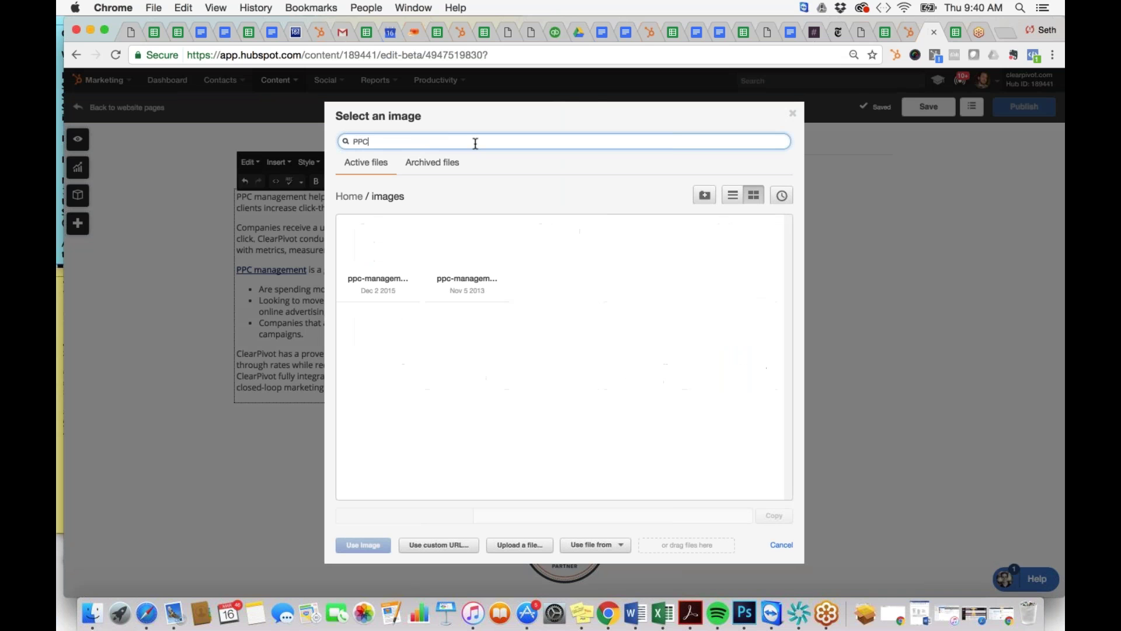
left_click(370, 243)
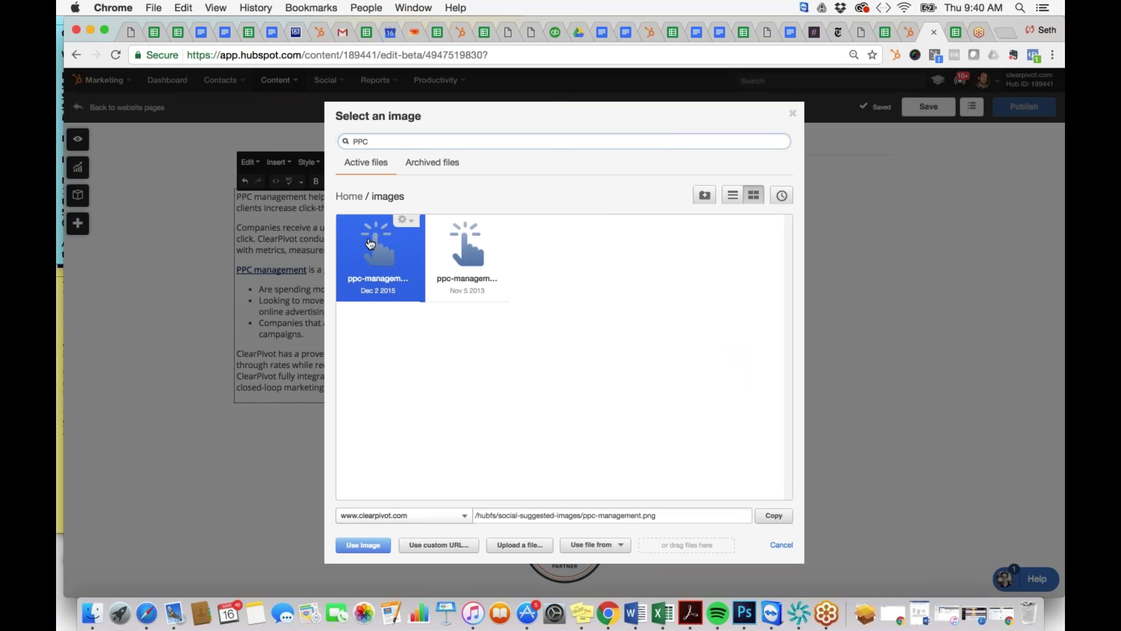
left_click(363, 545)
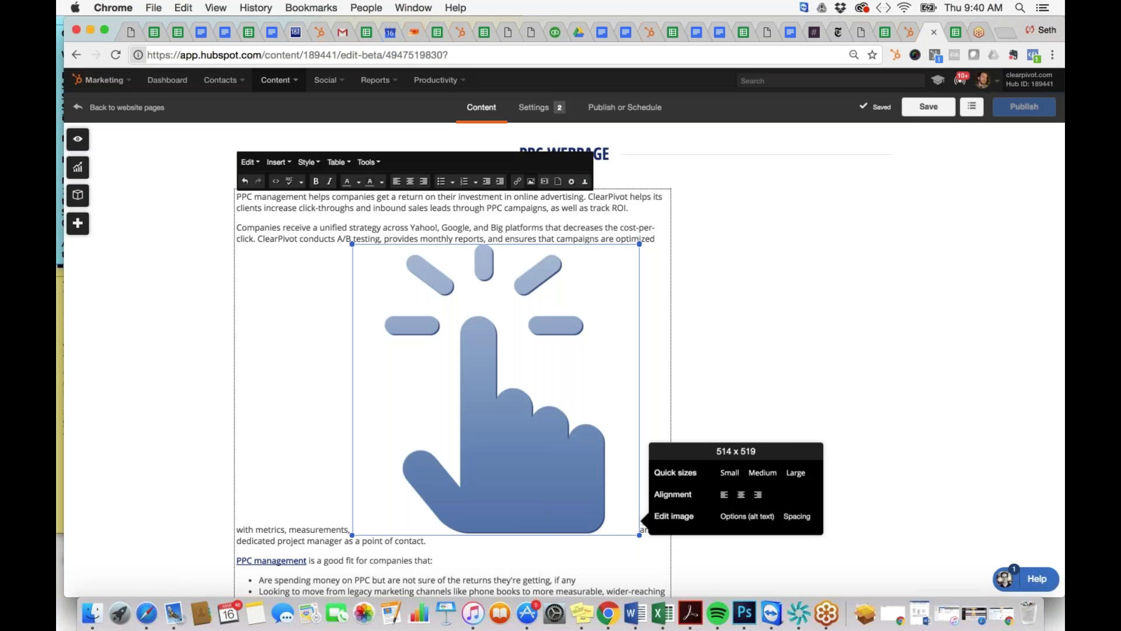
Step: Right-align the hand image with text wrapping and resize it to the Medium preset
left_click(758, 494)
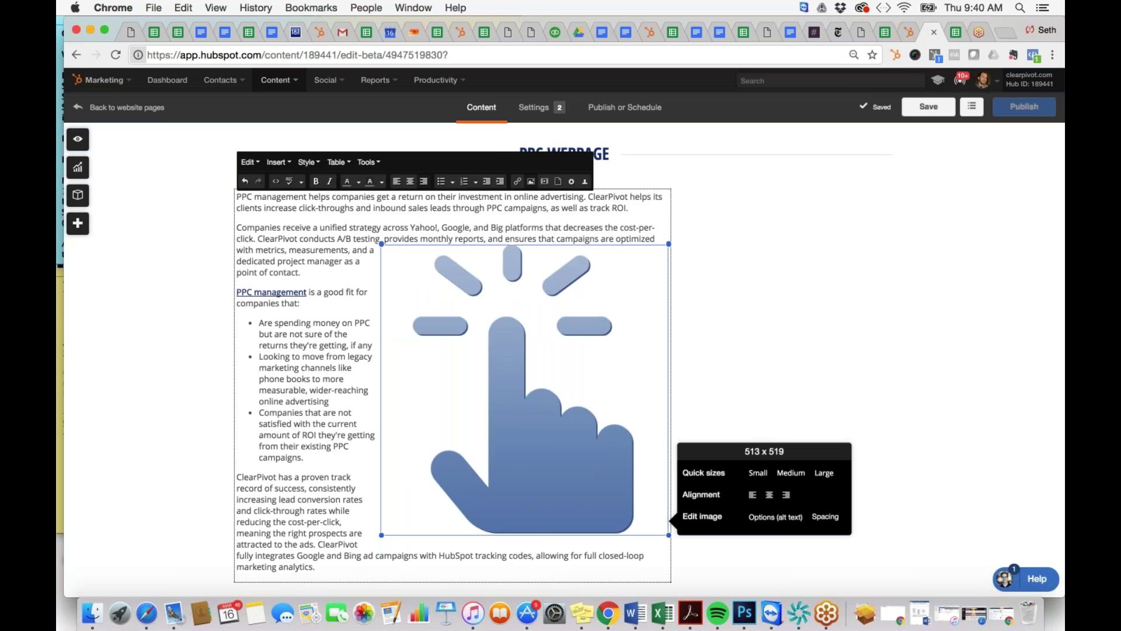
left_click(791, 473)
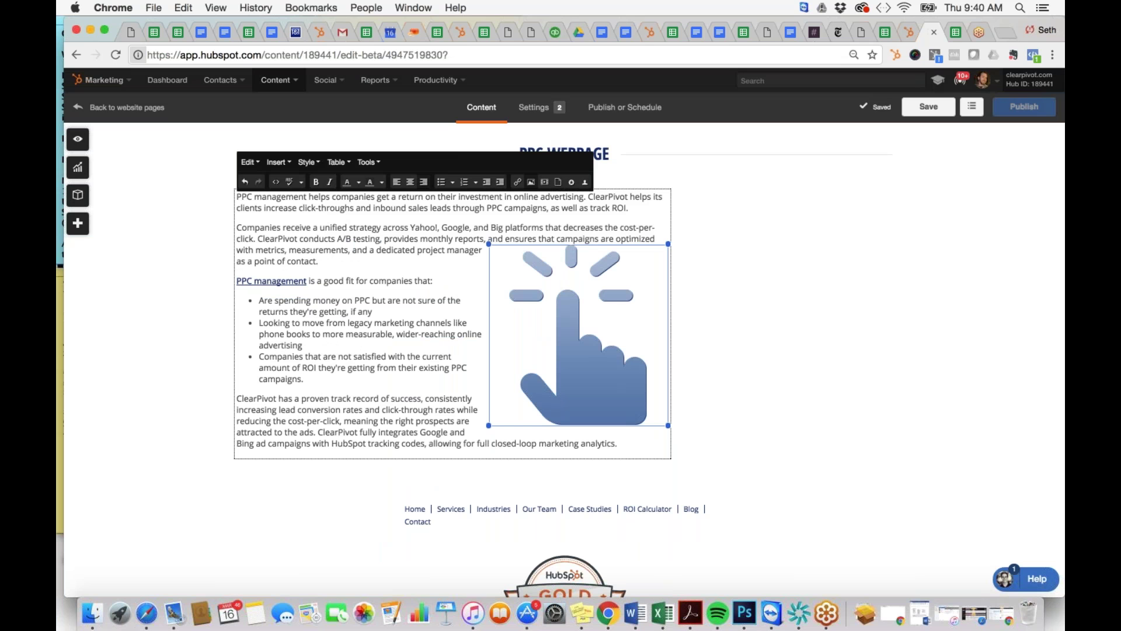
left_click(416, 318)
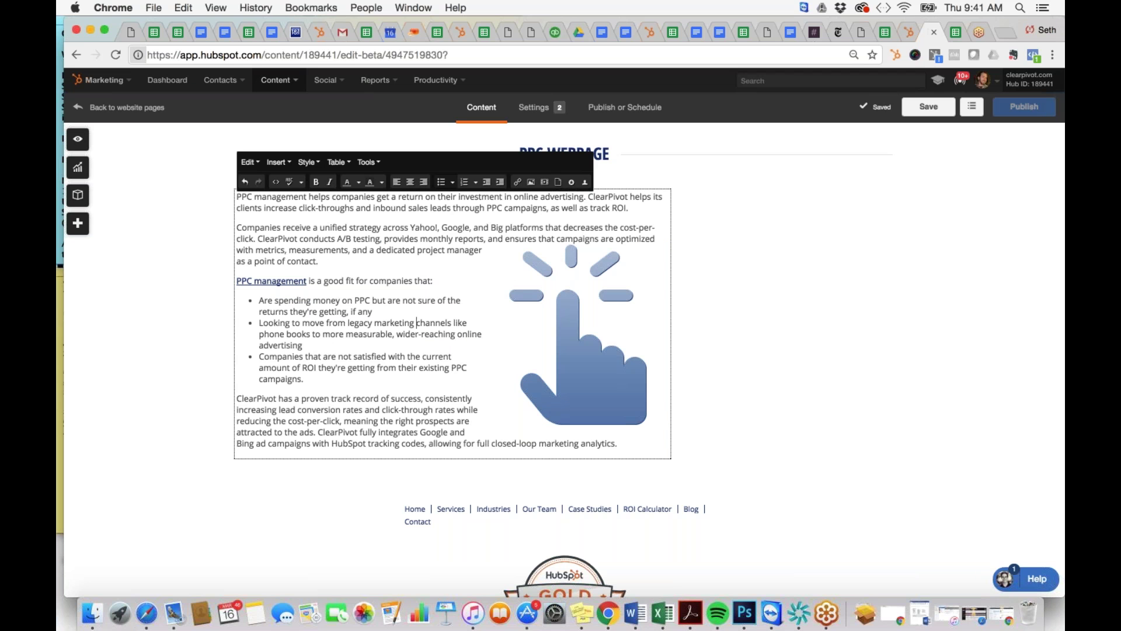
Step: Give the hand image spacing of 20 above and 20 below
left_click(573, 314)
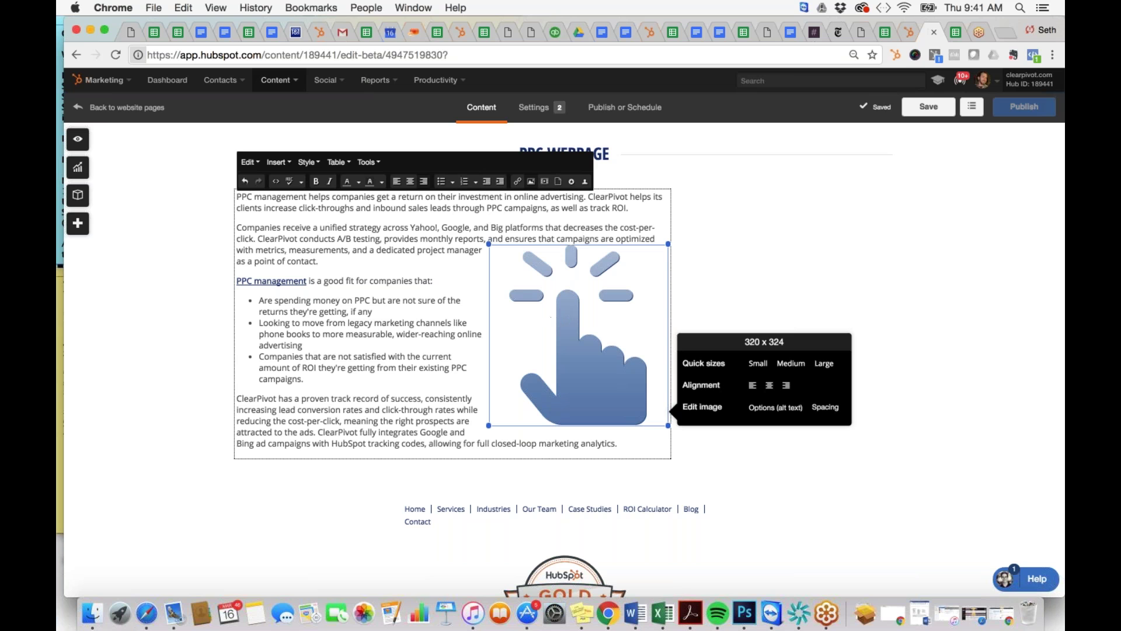
left_click(825, 407)
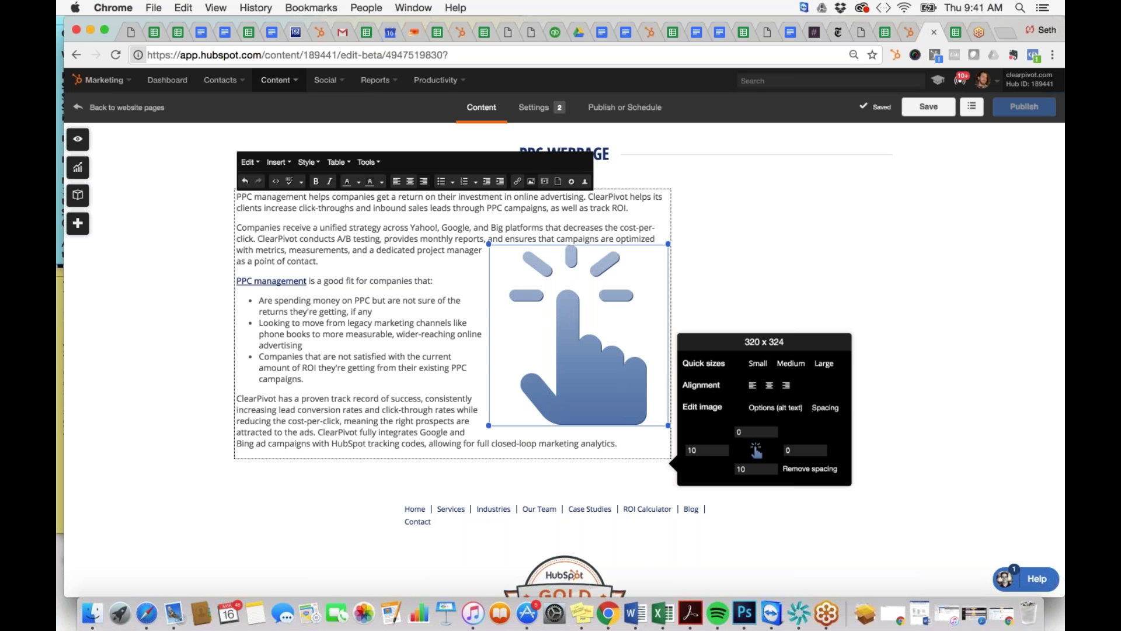
left_click(738, 431)
type("2")
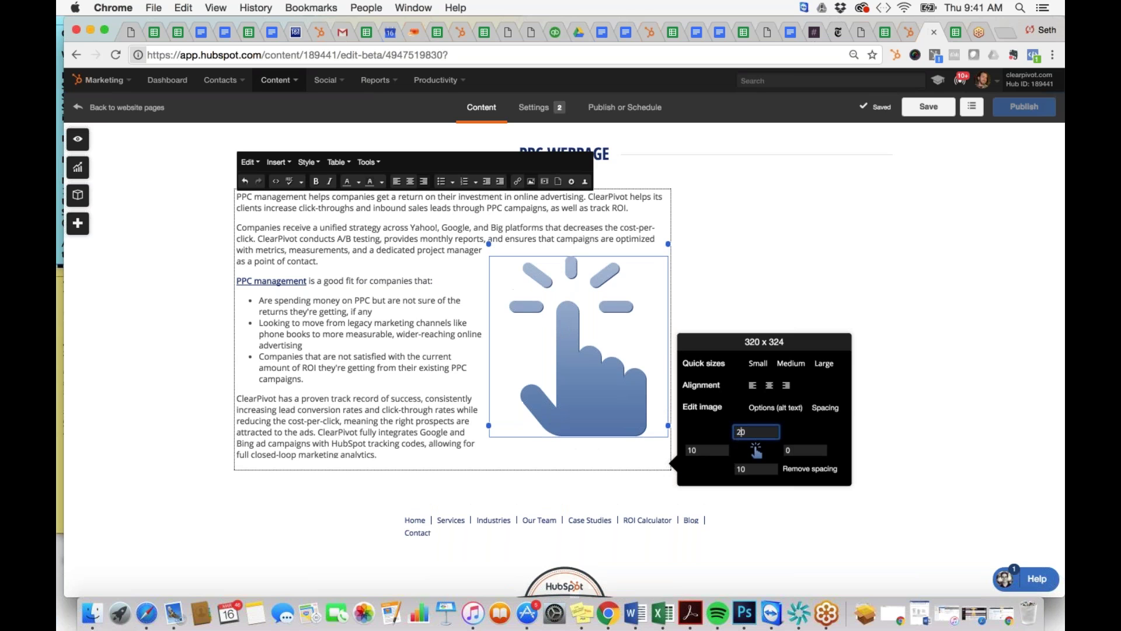
left_click(740, 468)
key("BackSpace")
type("2")
left_click(581, 459)
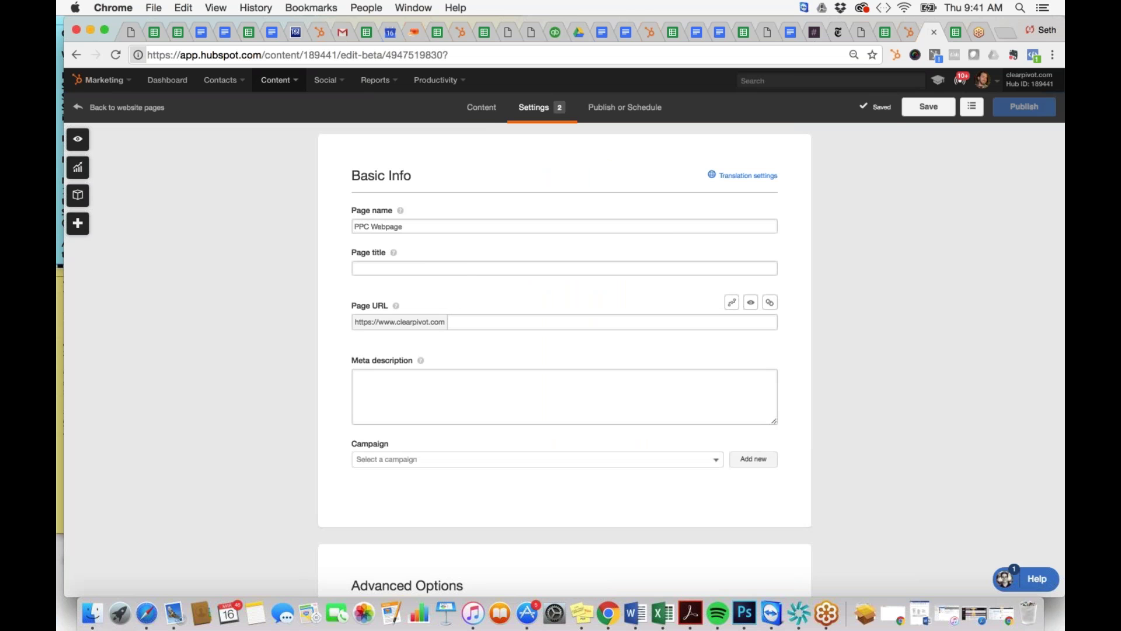
Step: Enter 'PPC Webpage' as the page title and correct the URL slug to ppc-webpage
left_click(432, 266)
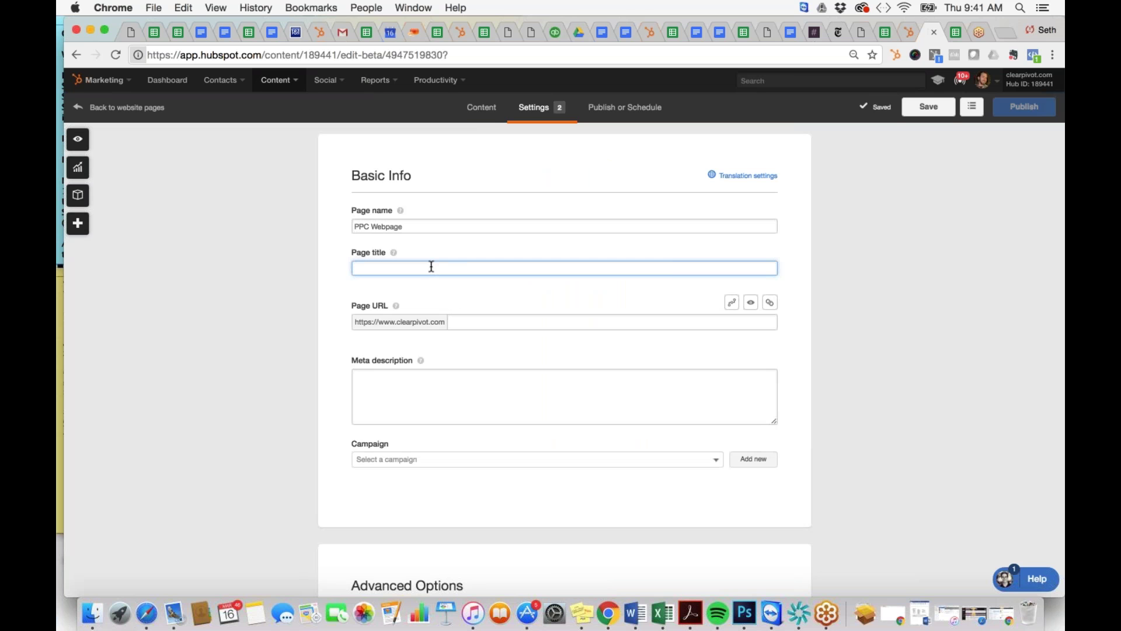
left_click(409, 226)
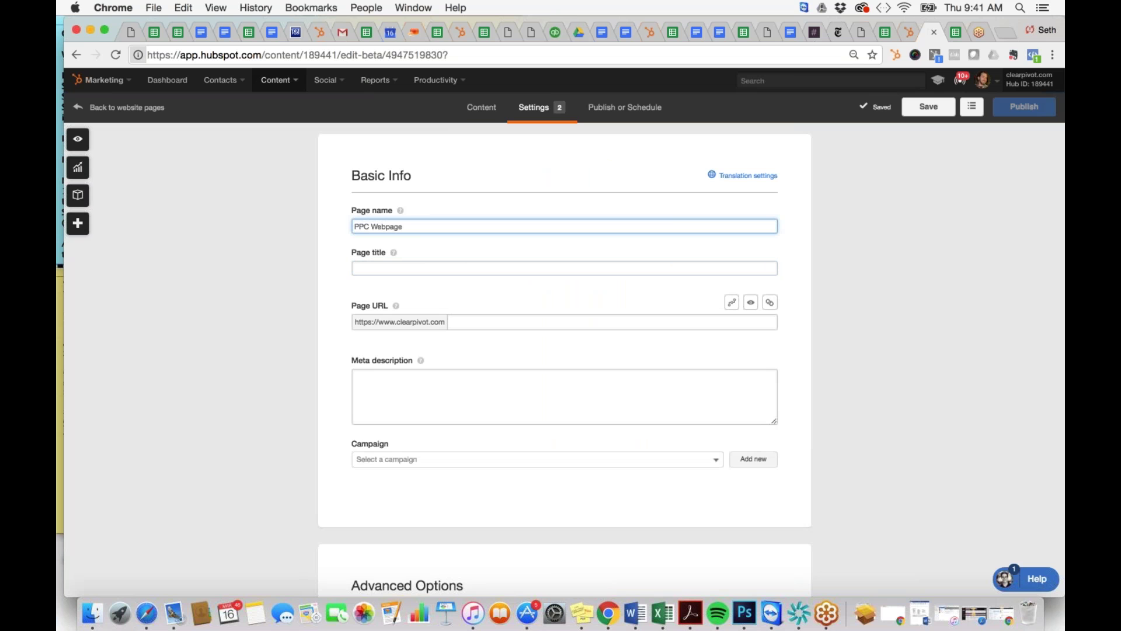
left_click(429, 266)
type("PP")
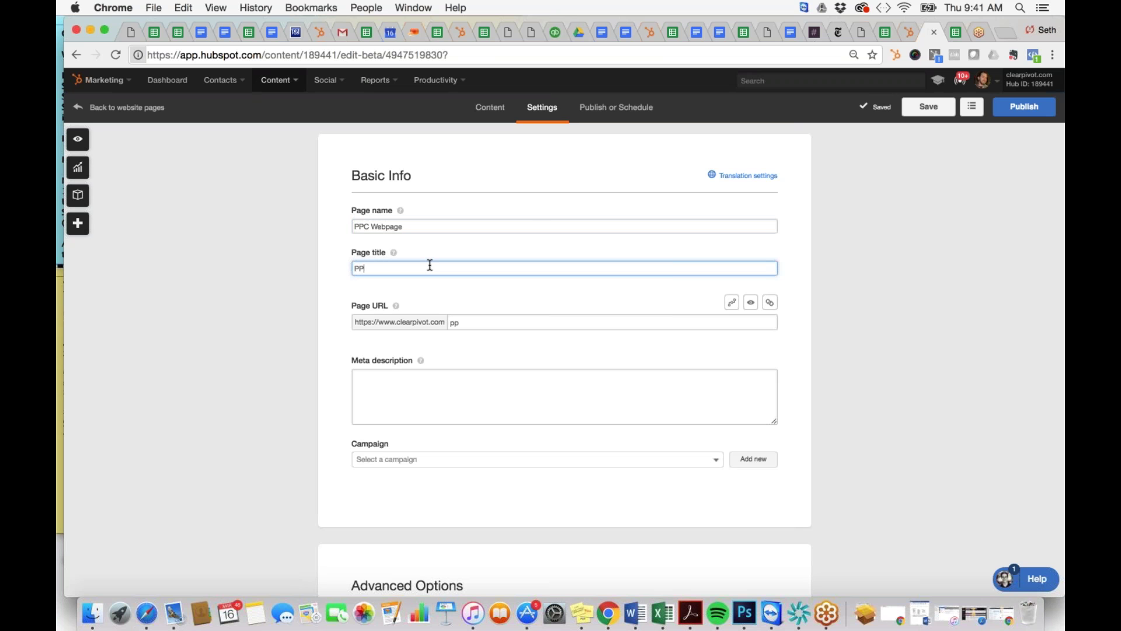
type("C Webpage")
left_click(518, 325)
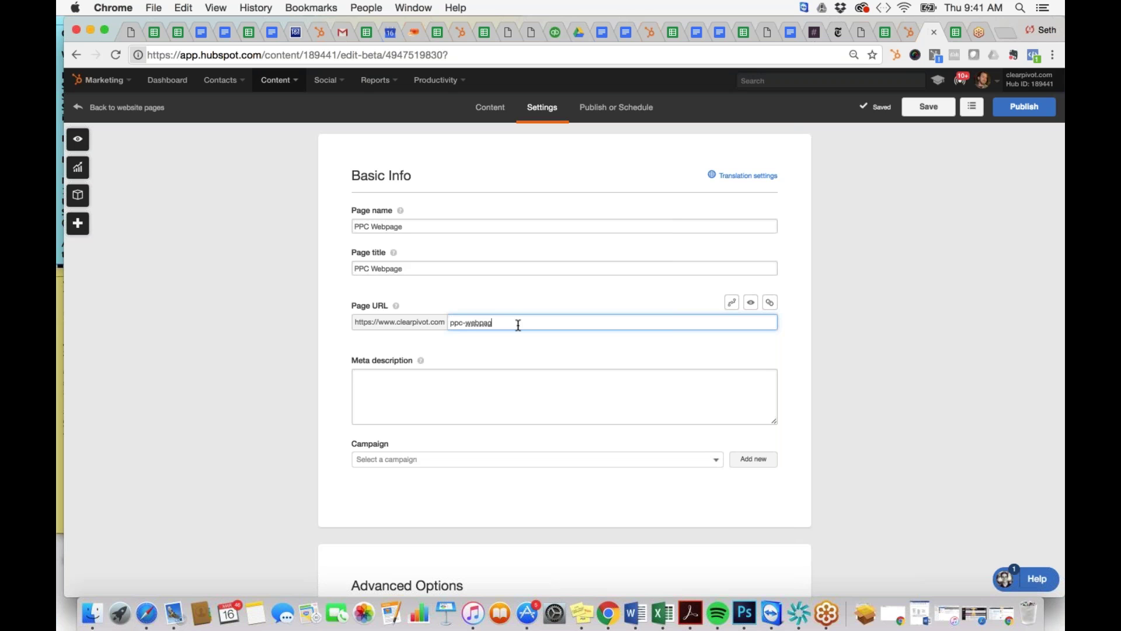
type("e")
Step: Select the Meta Description sentence in the Google Docs landing page brief
left_click(594, 35)
scroll(528, 239, "up", 3)
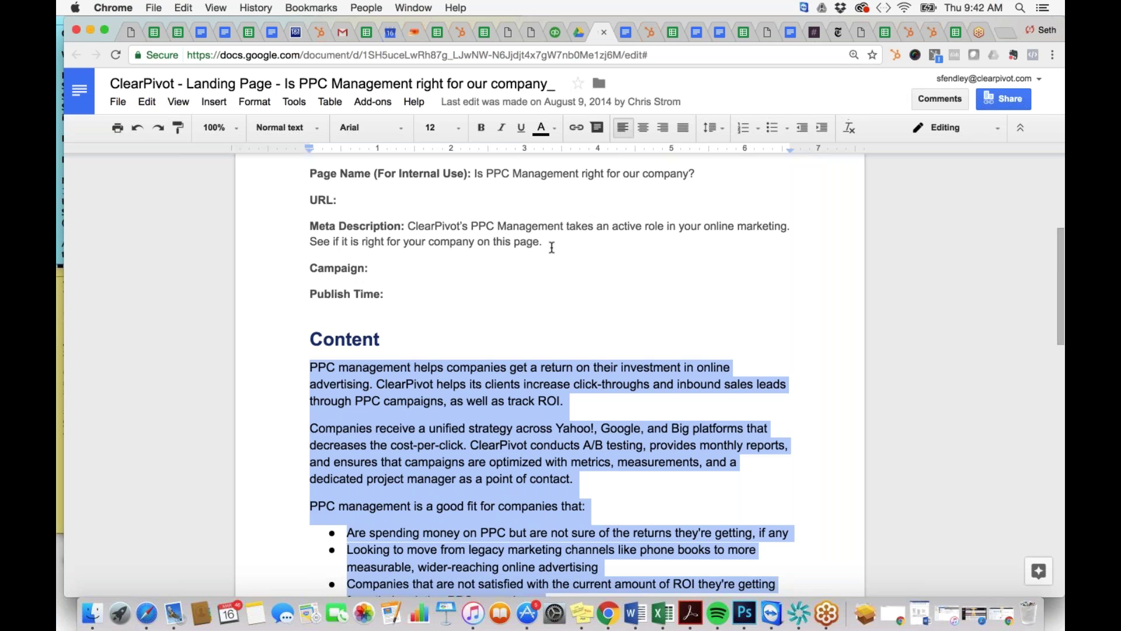
left_click_drag(543, 242, 410, 225)
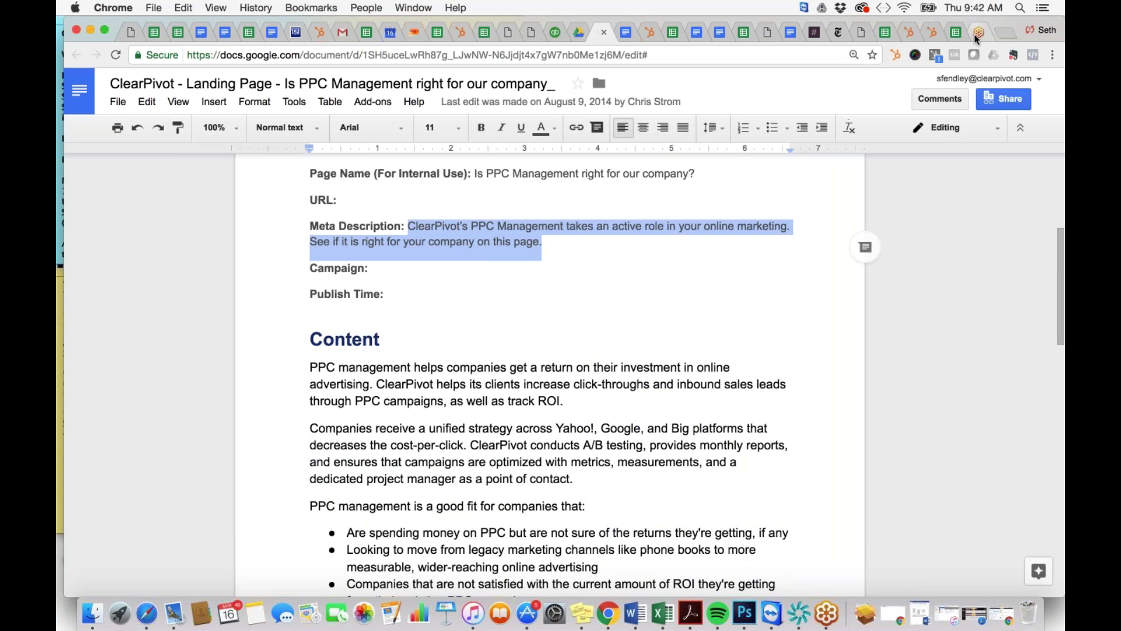
left_click(927, 33)
Step: Paste the ClearPivot PPC Management sentence into the meta description, then go to Publish or Schedule
left_click(439, 399)
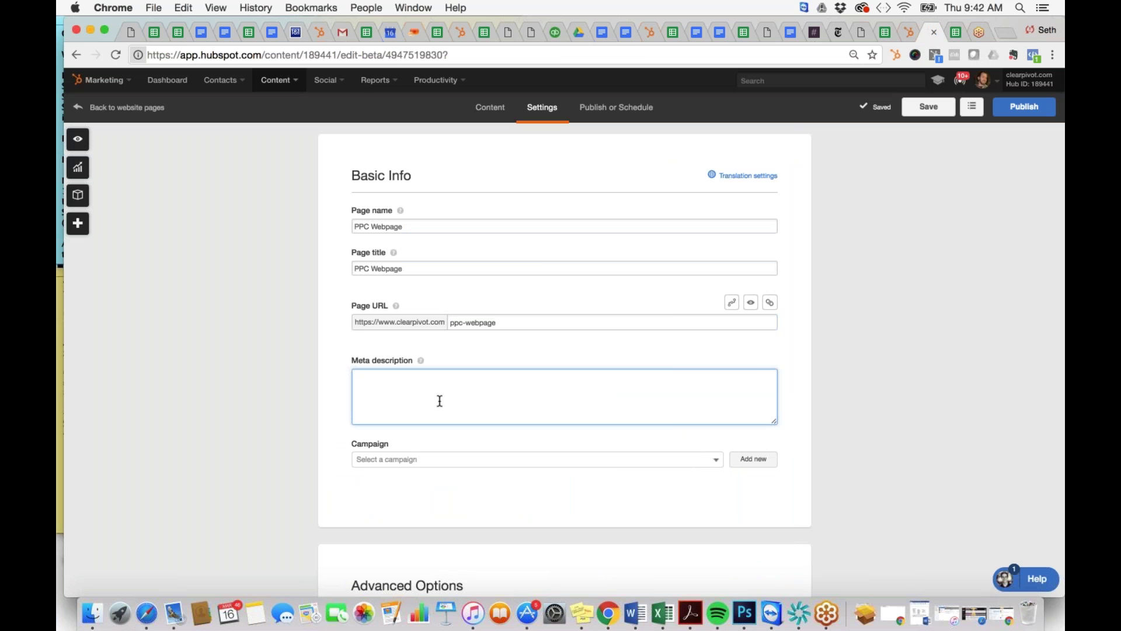
type("ClearPivot's PPC Management takes an active role in your online marketing. See if it is right for your company on this page.")
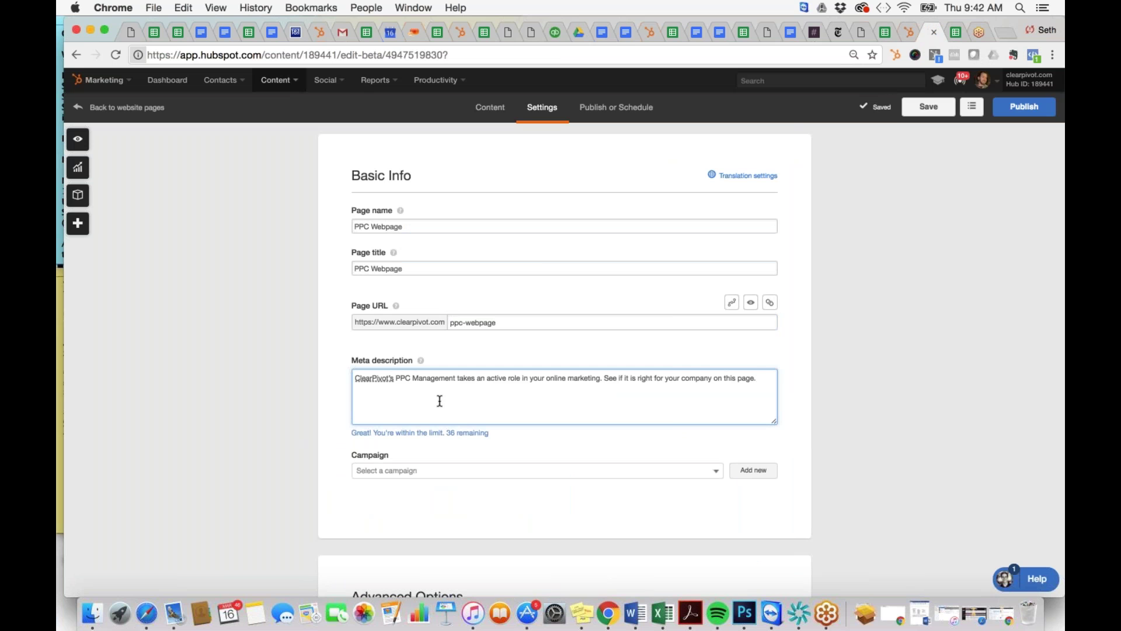
left_click(323, 405)
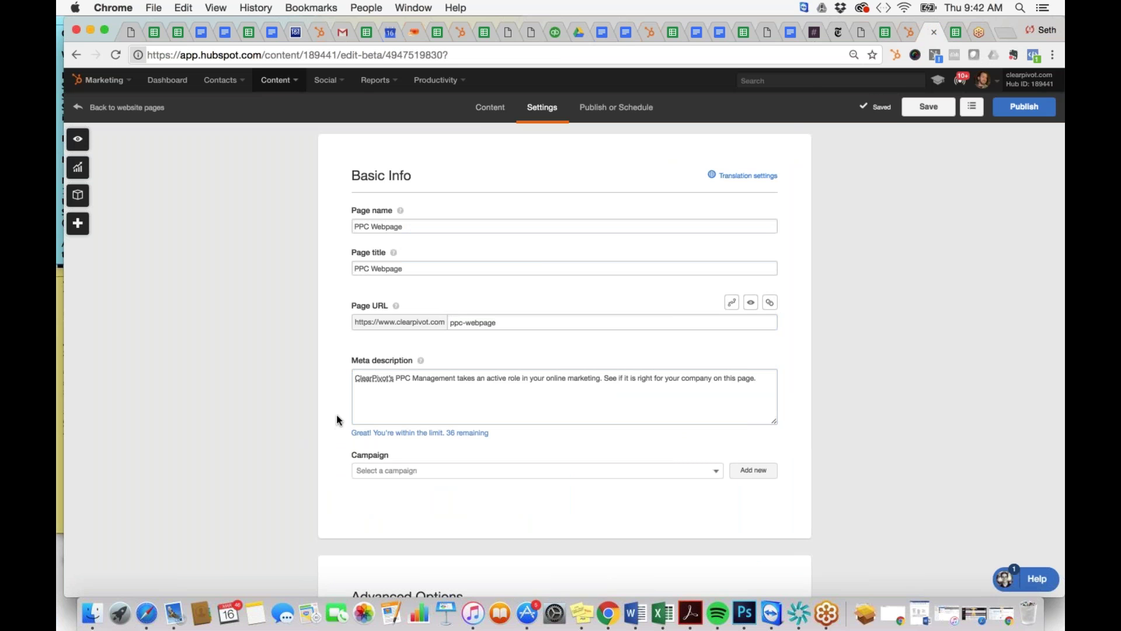
scroll(337, 419, "down", 5)
scroll(336, 414, "up", 5)
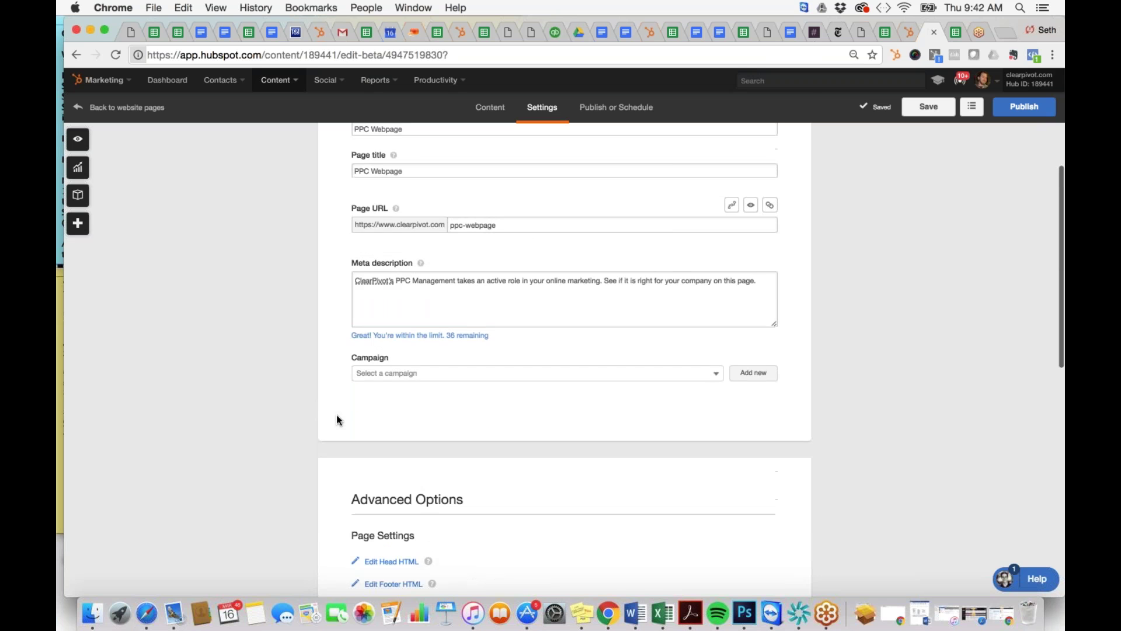
left_click(616, 107)
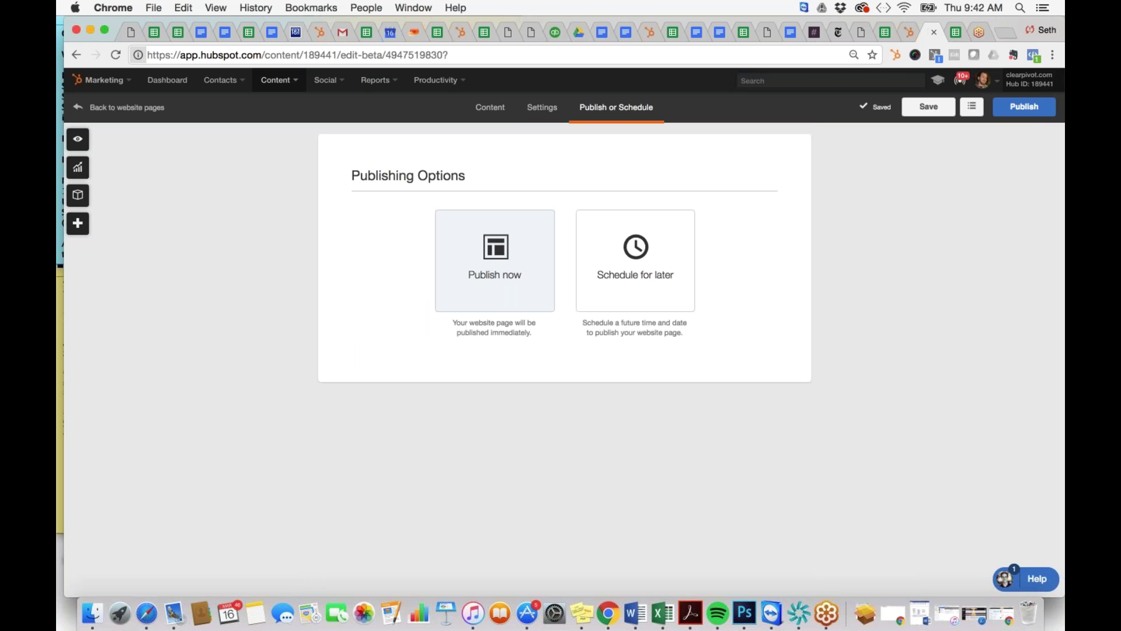
Step: Choose Publish now instead of scheduling for later and start publishing the page
left_click(646, 274)
left_click(408, 389)
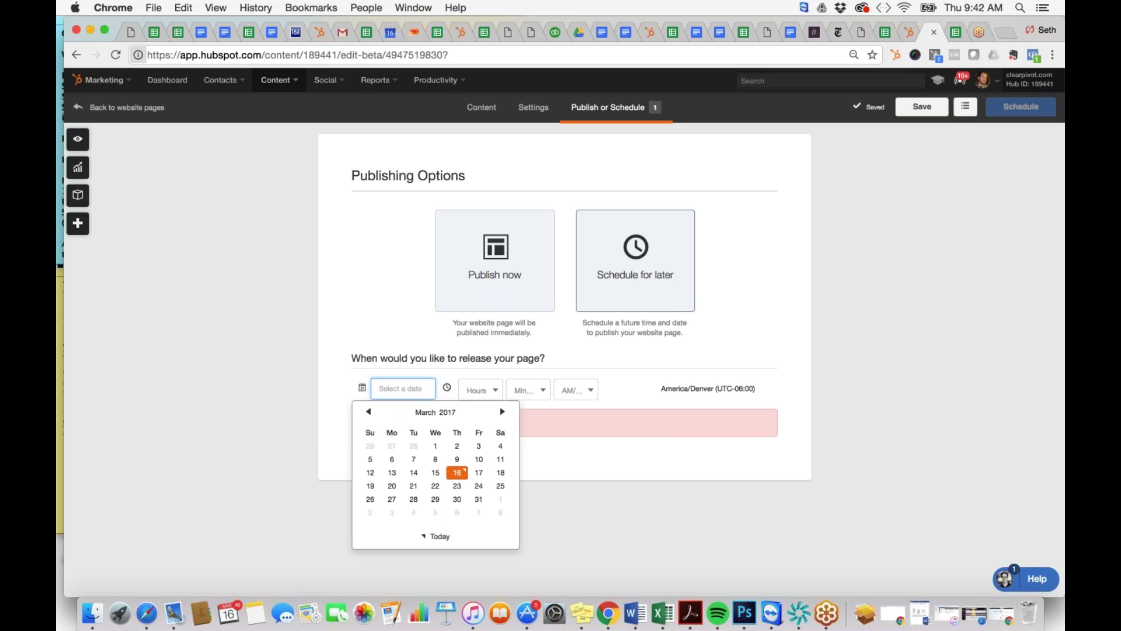
left_click(488, 276)
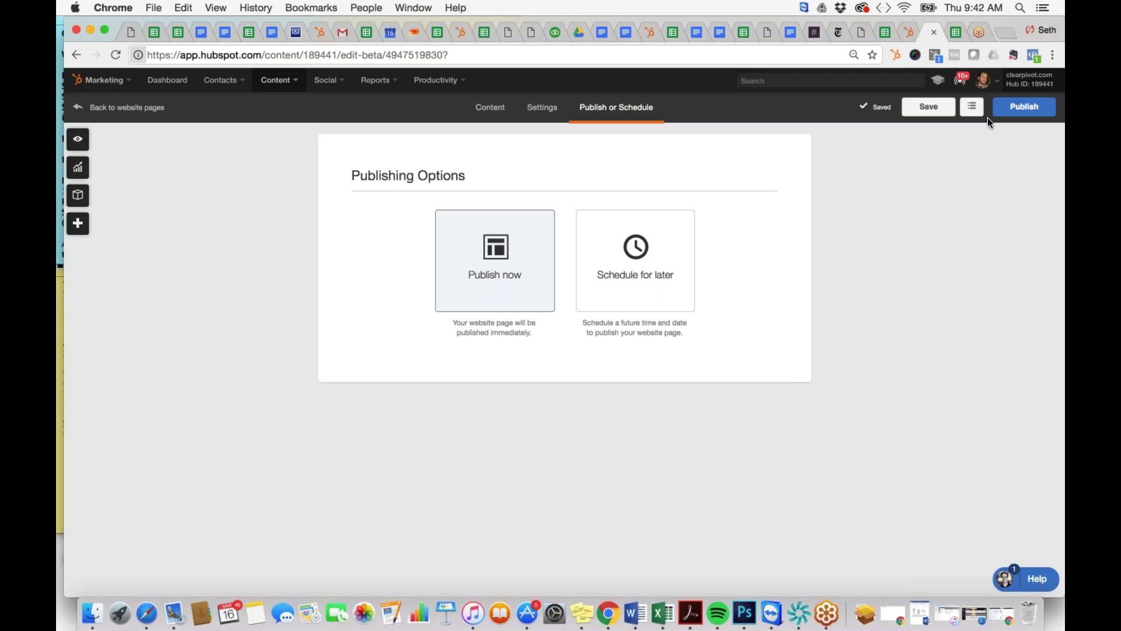
left_click(1015, 110)
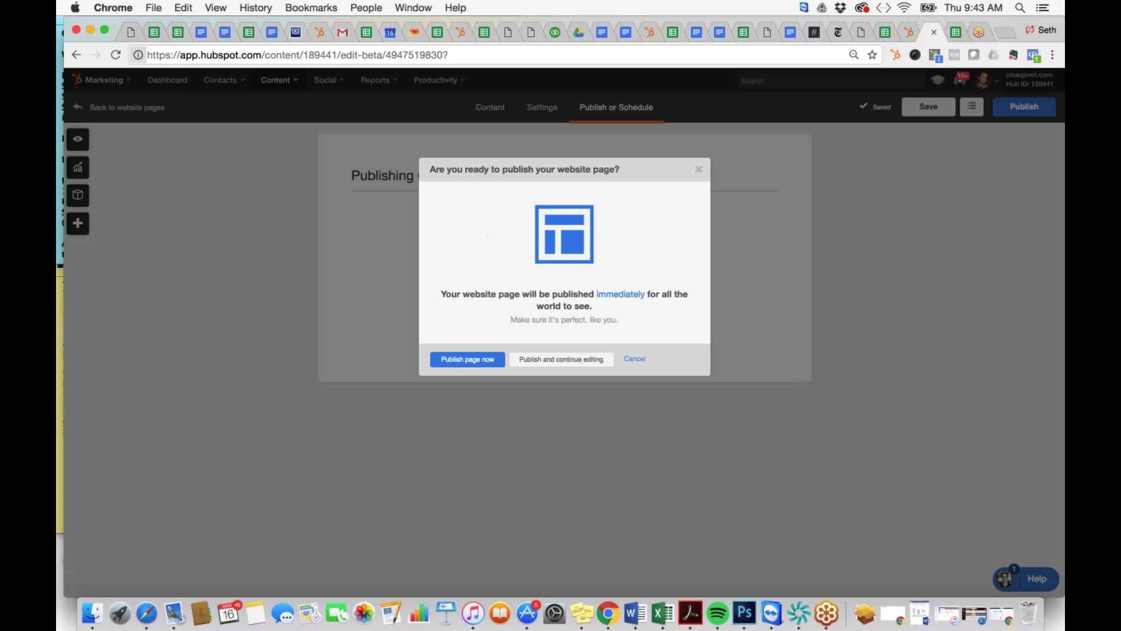
Step: Confirm publishing PPC Webpage now and view its details such as created date and template
key("Tab")
left_click(463, 362)
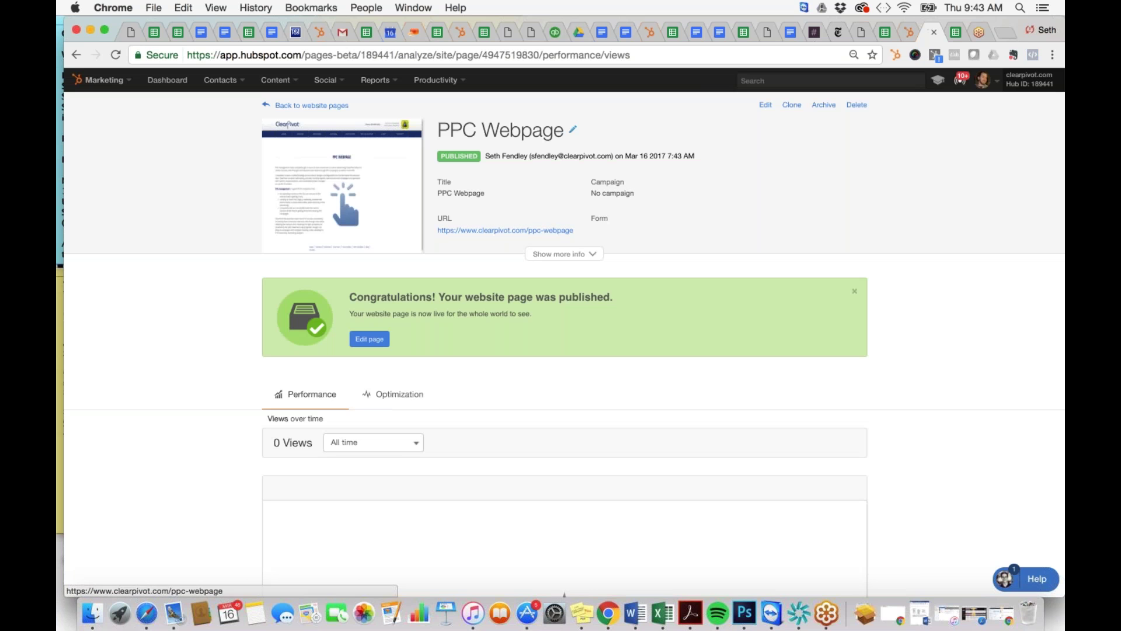
left_click(558, 254)
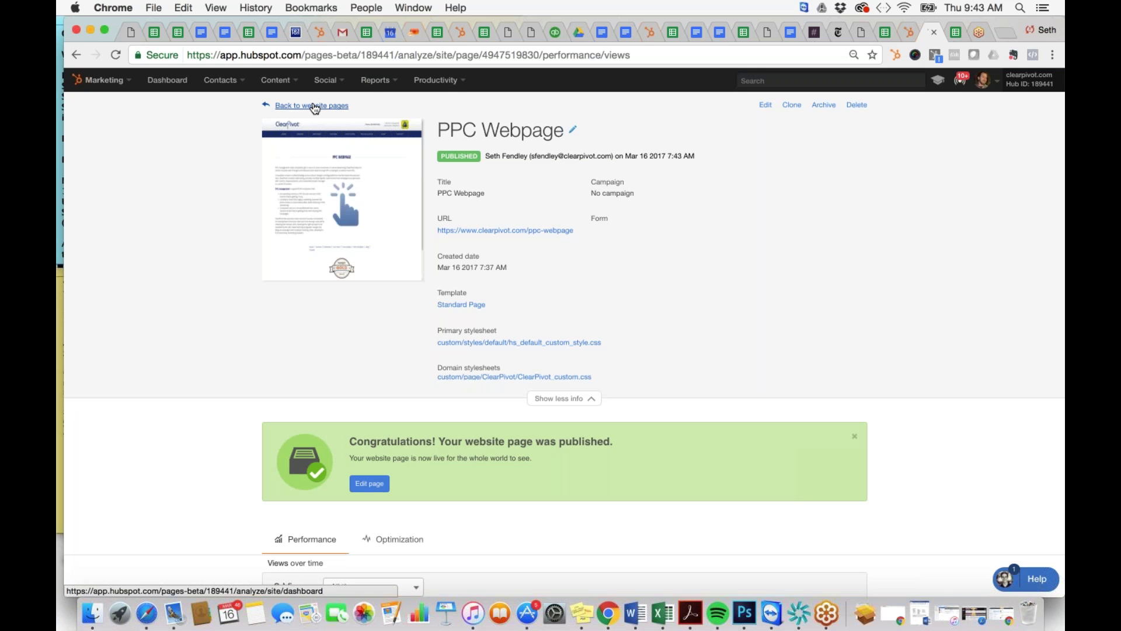
left_click(315, 107)
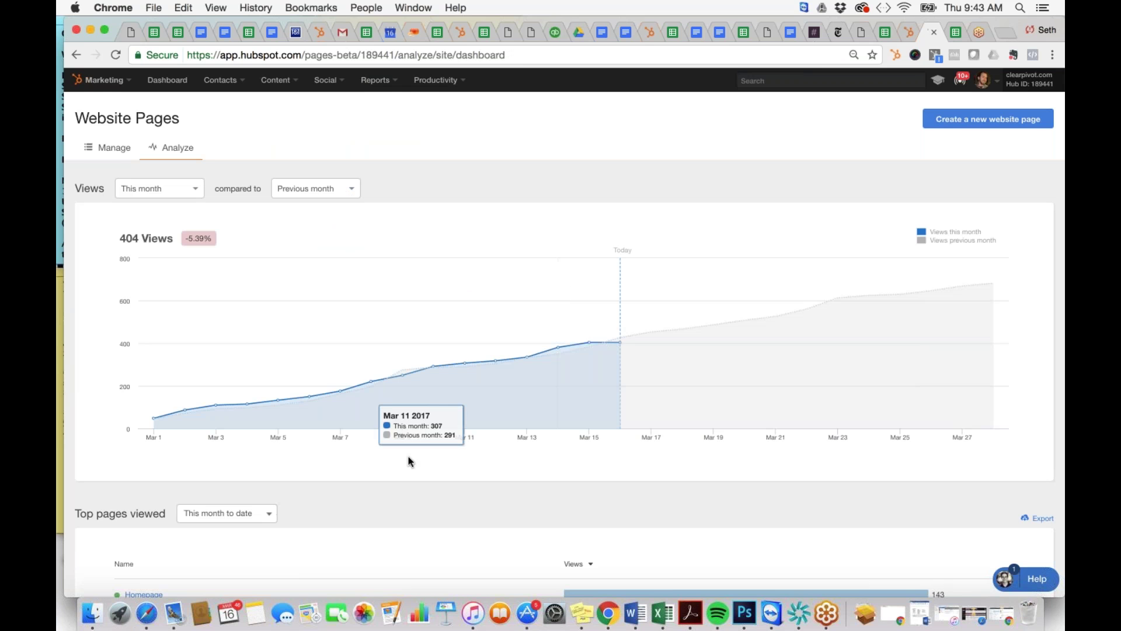
Step: Tick PPC Webpage in Manage and delete it permanently rather than archiving it
left_click(110, 156)
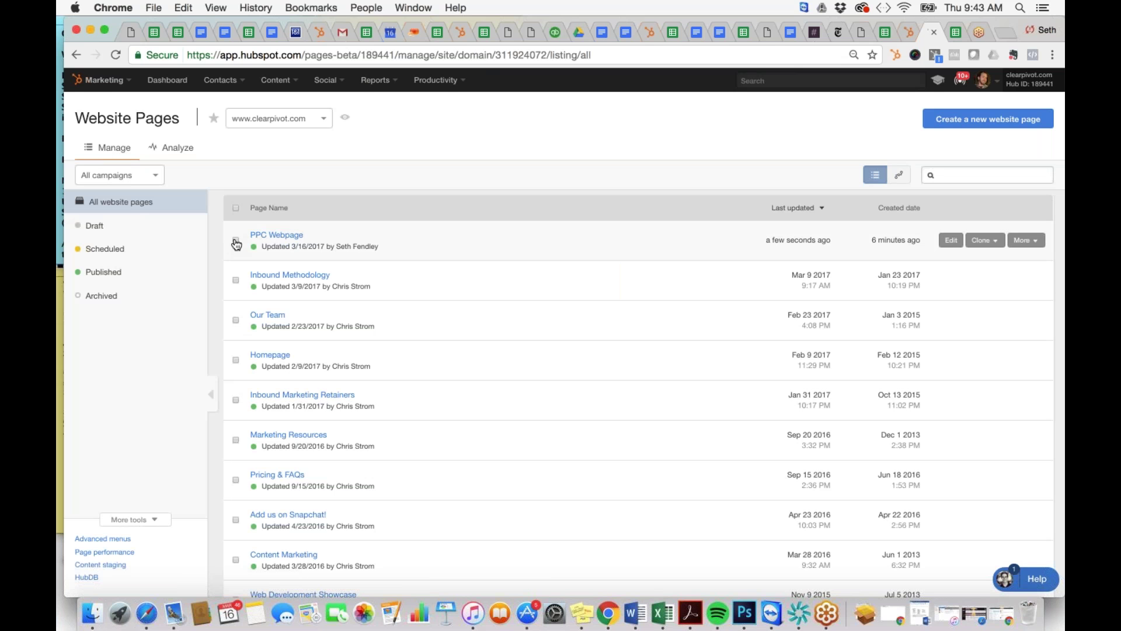
left_click(236, 241)
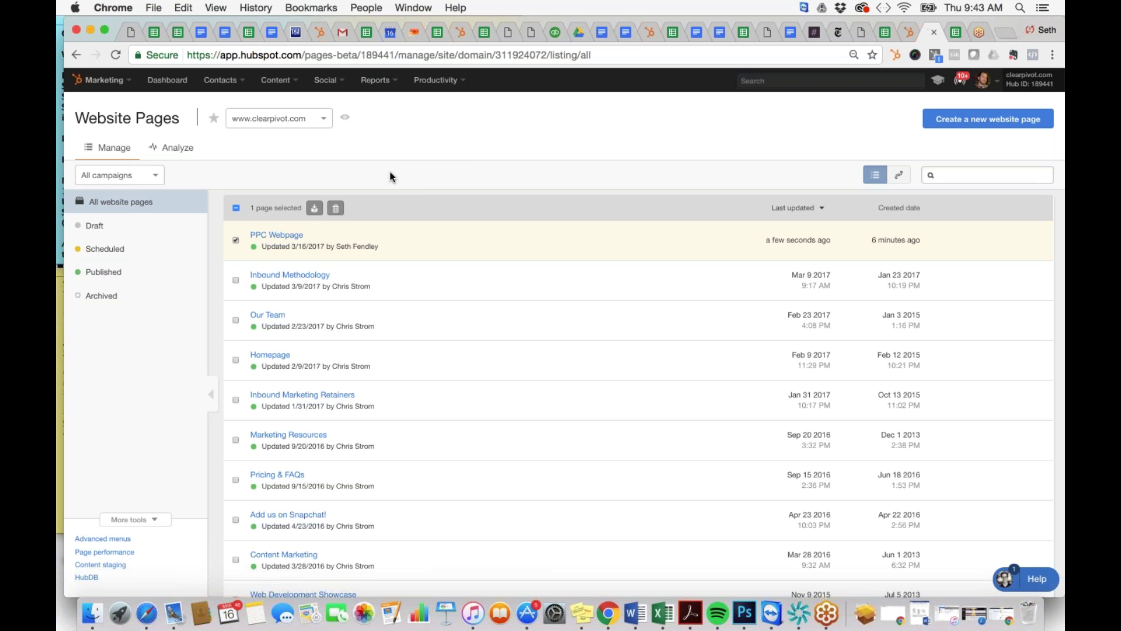
left_click(335, 208)
left_click(459, 238)
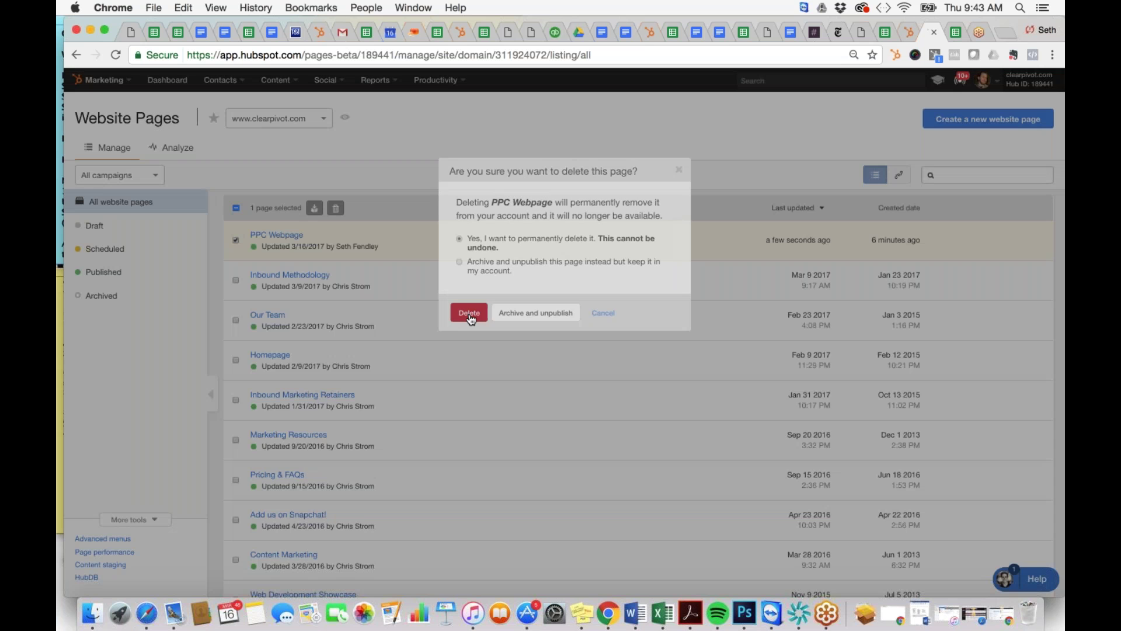
left_click(469, 313)
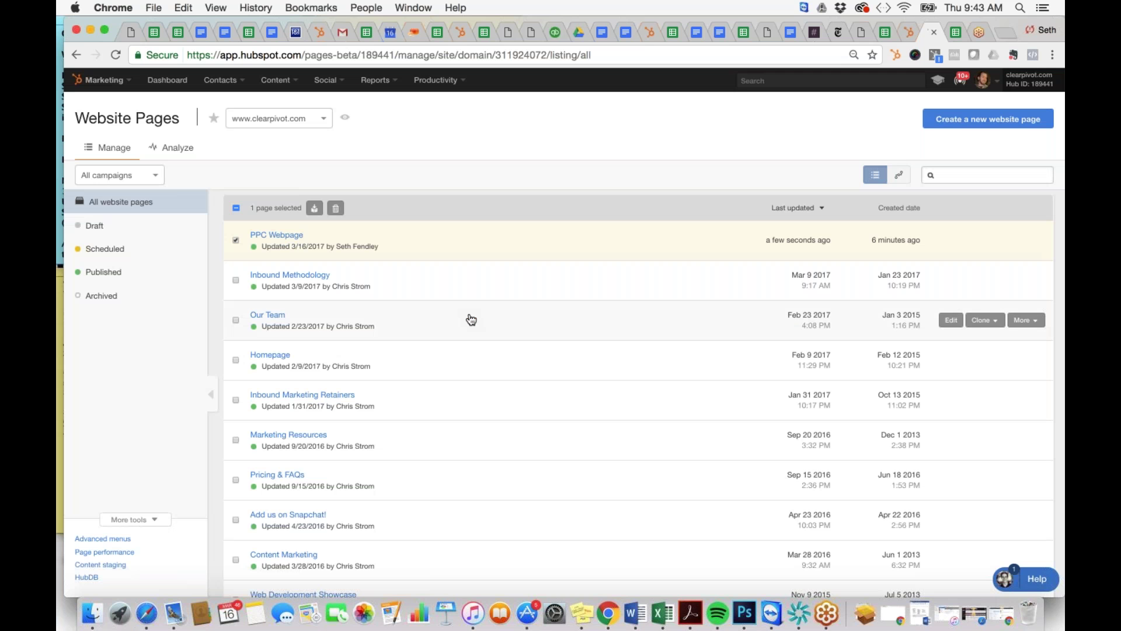